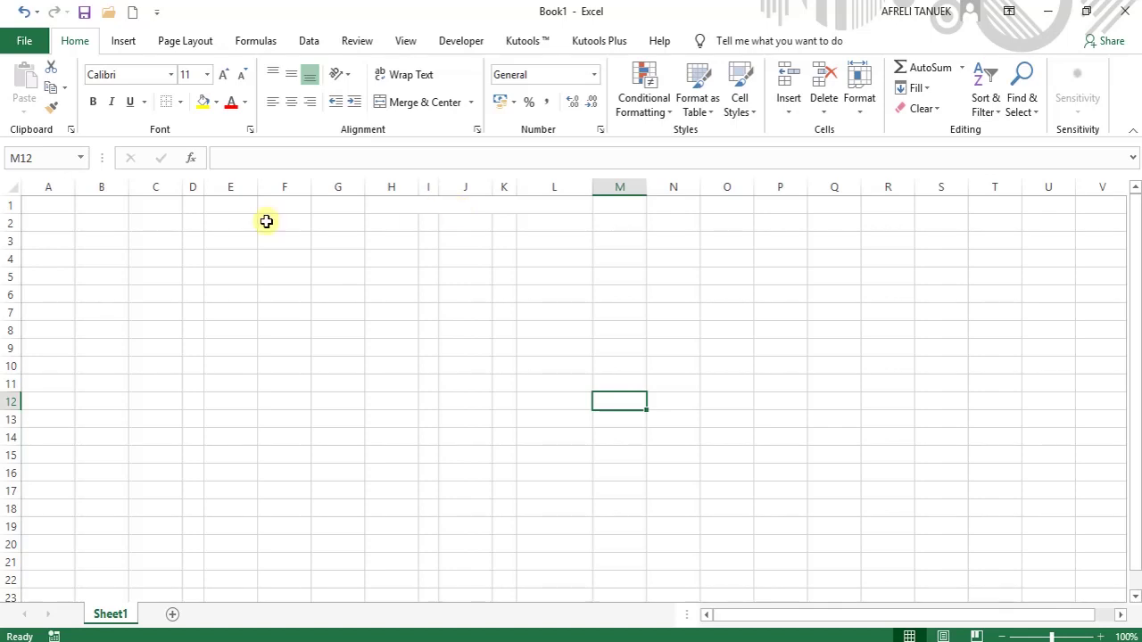
# Step: Enter the label KKM in cell B1
pyautogui.click(115, 207)
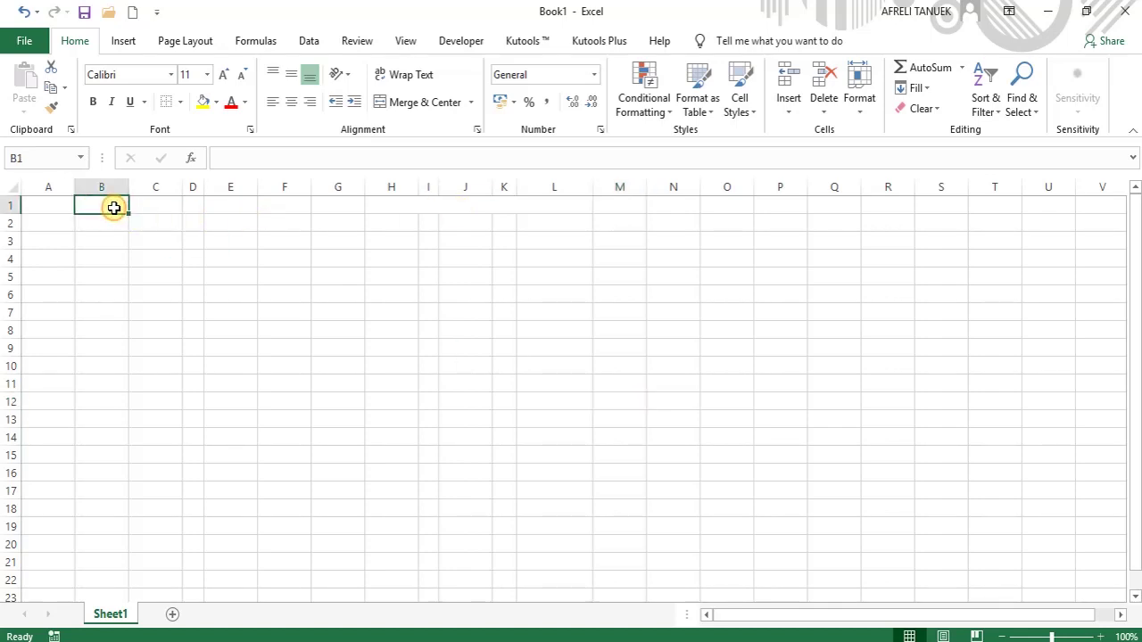
pyautogui.write('KKM')
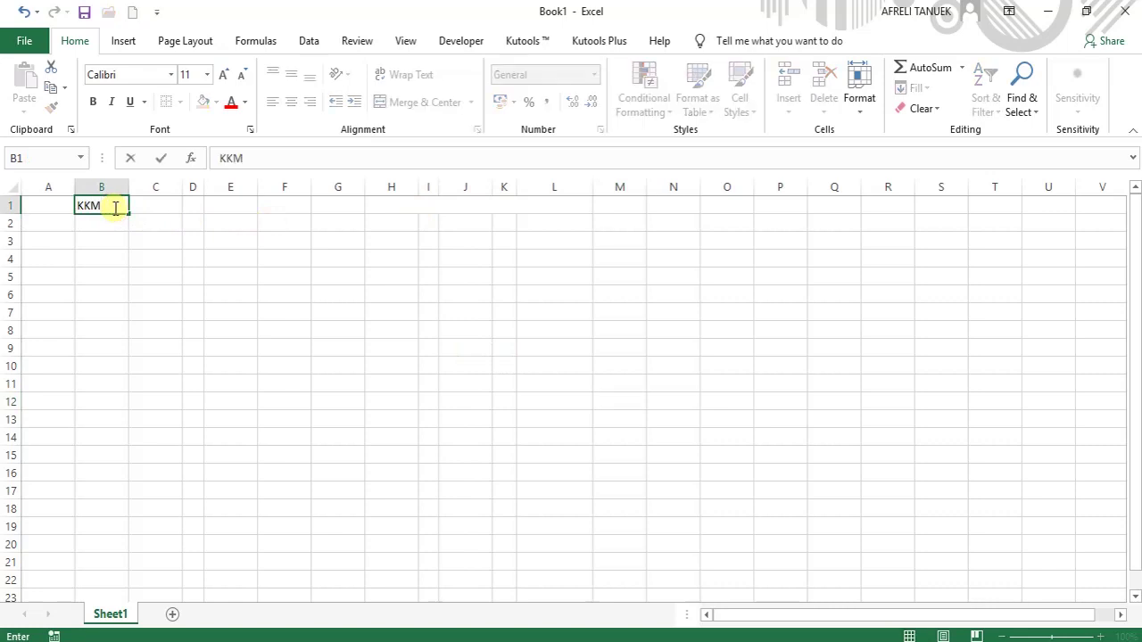
pyautogui.press('Tab')
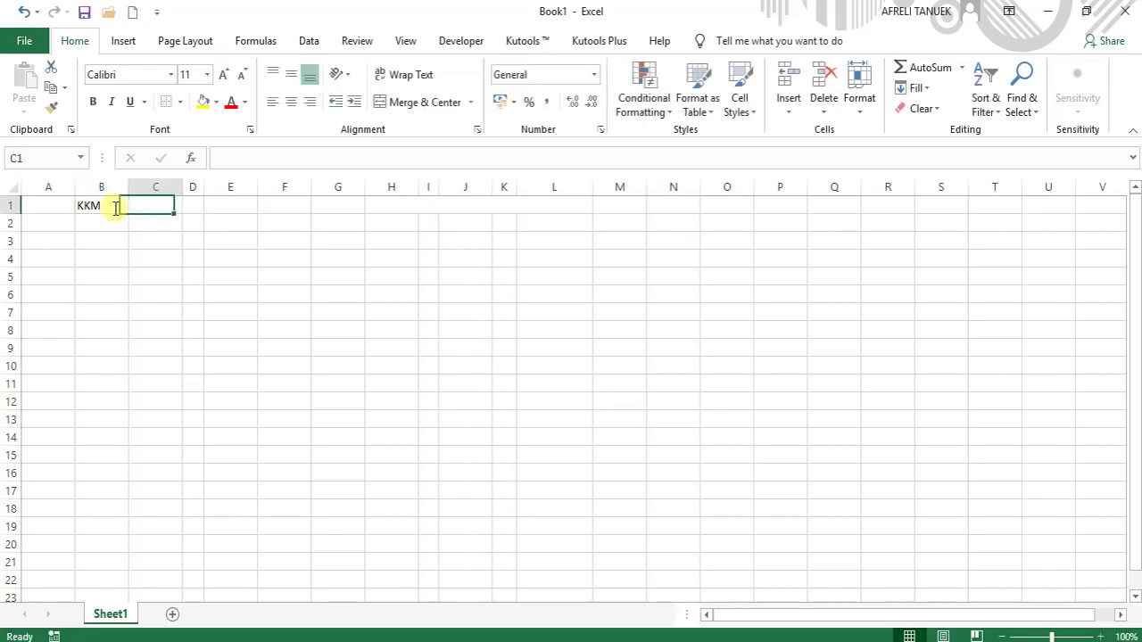
# Step: Narrow column C to fit a single symbol and enter a plain equals sign in cell C1
pyautogui.moveTo(209, 190); pyautogui.dragTo(152, 188)
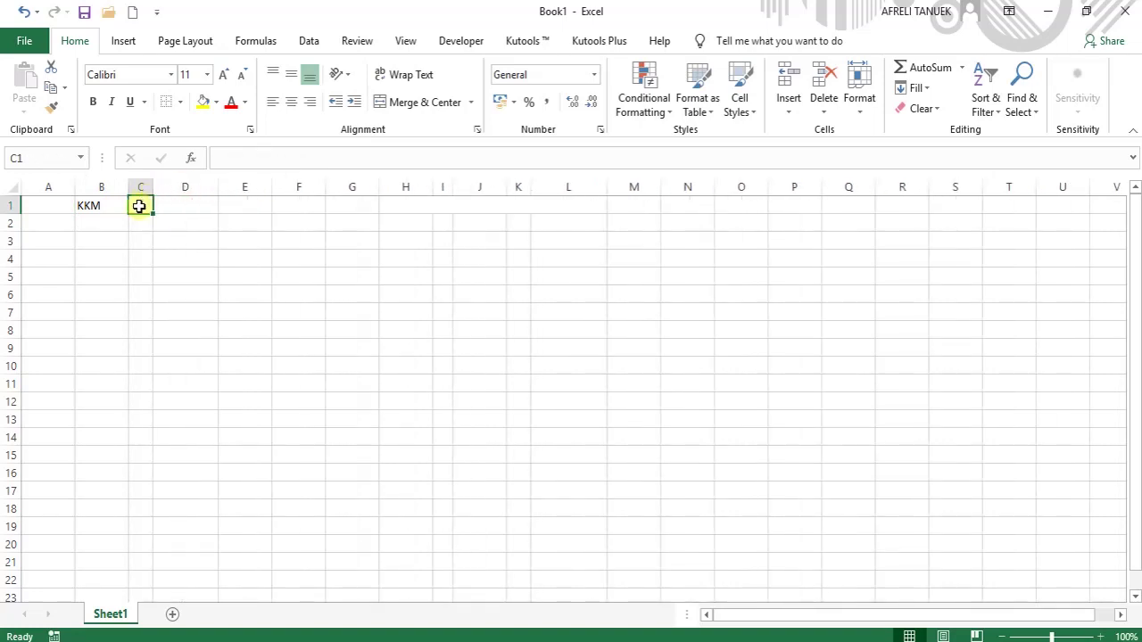
pyautogui.write('=')
pyautogui.click(195, 204)
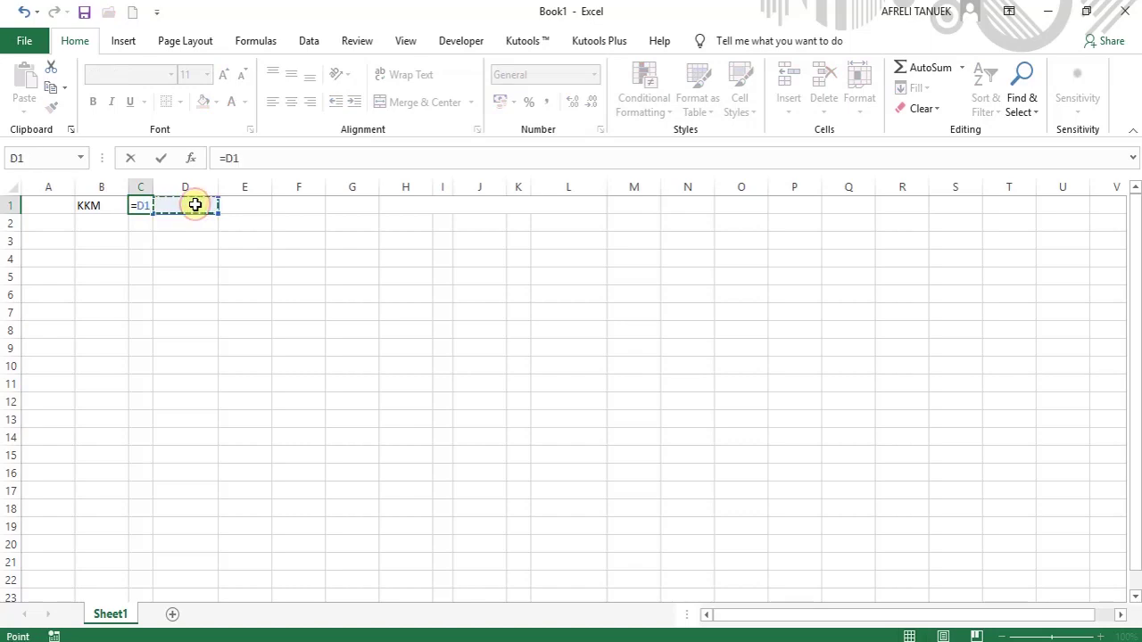
pyautogui.press('BackSpace')
pyautogui.press('BackSpace')
pyautogui.press('Return')
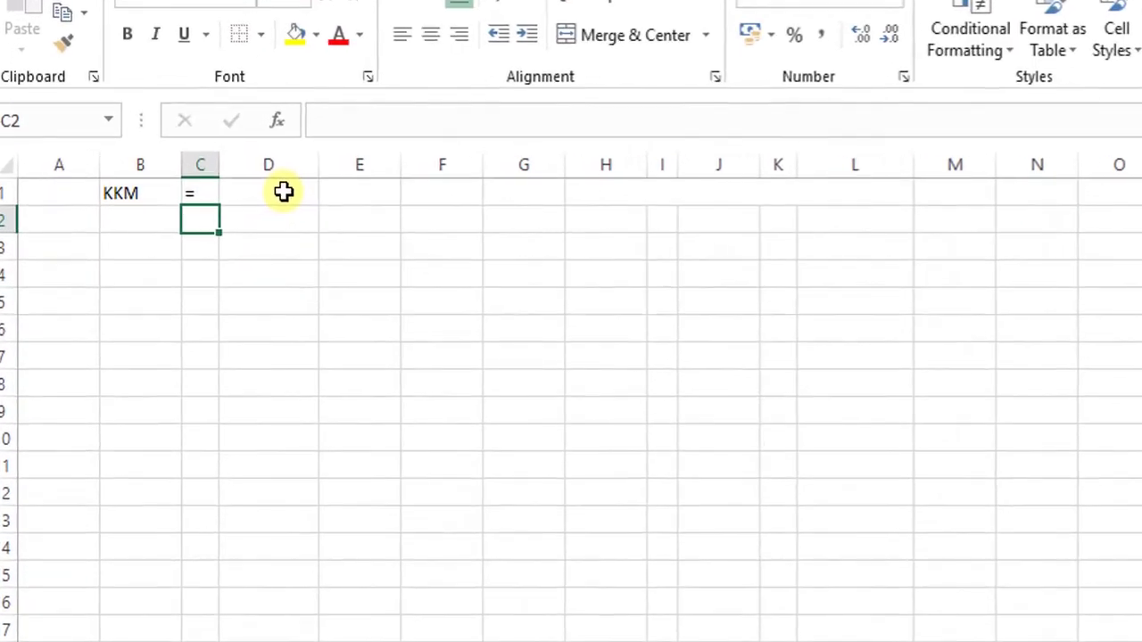
# Step: Enter 75 as the KKM value in cell D1 and narrow column D
pyautogui.click(283, 191)
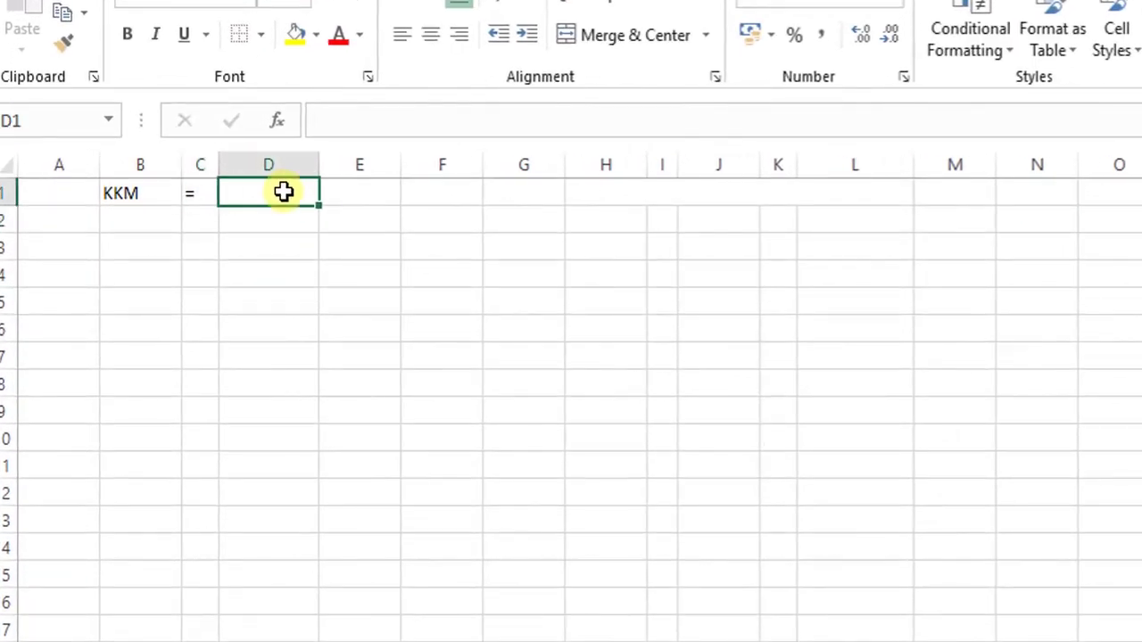
pyautogui.write('75')
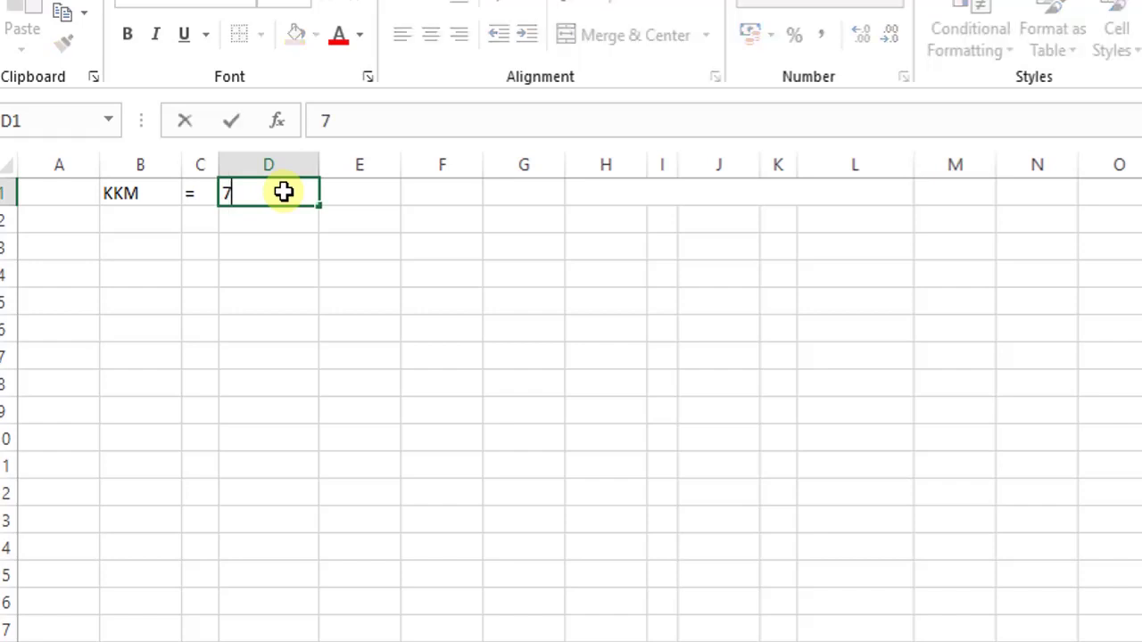
pyautogui.click(382, 386)
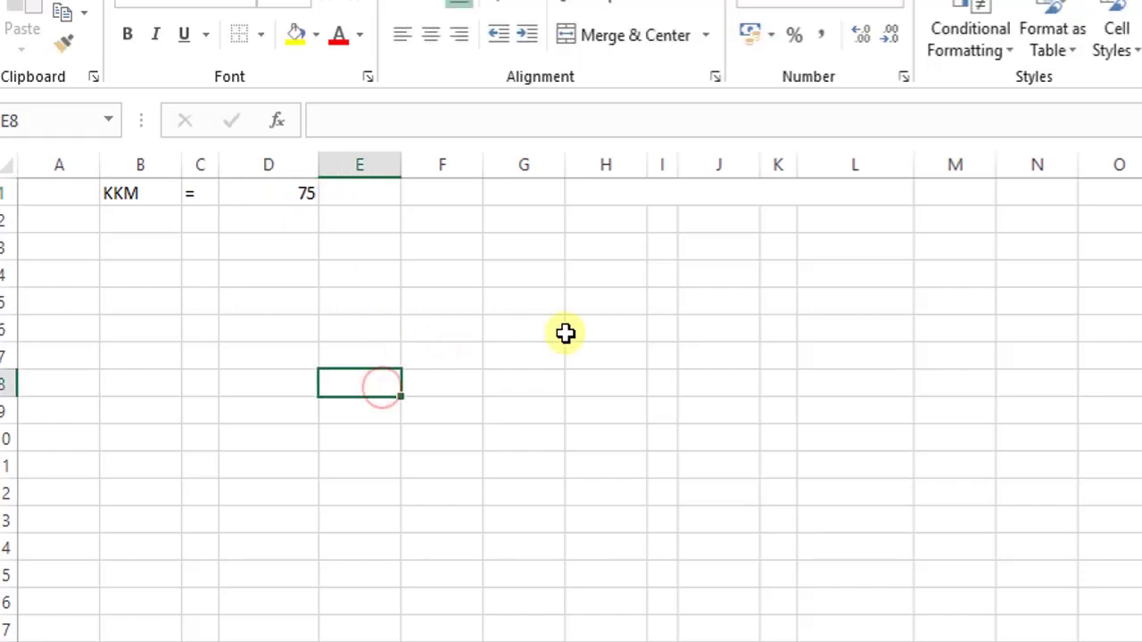
pyautogui.moveTo(323, 152); pyautogui.dragTo(278, 157)
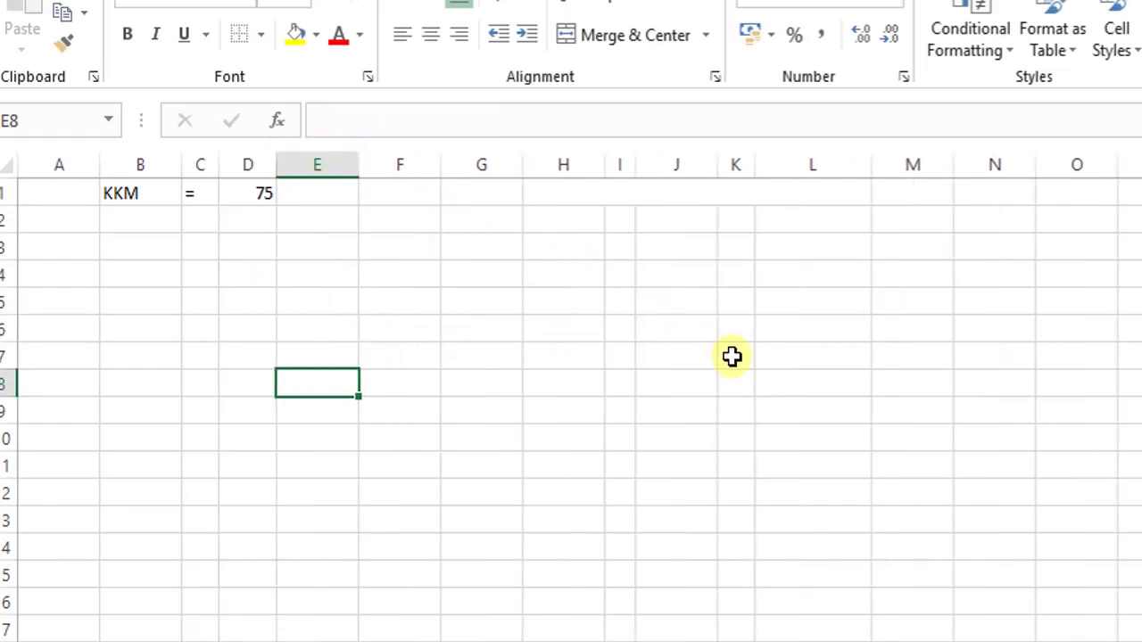
# Step: Enter the heading "Rentang Nilai" in the merged cell H1:L1
pyautogui.click(632, 198)
pyautogui.write('Rent')
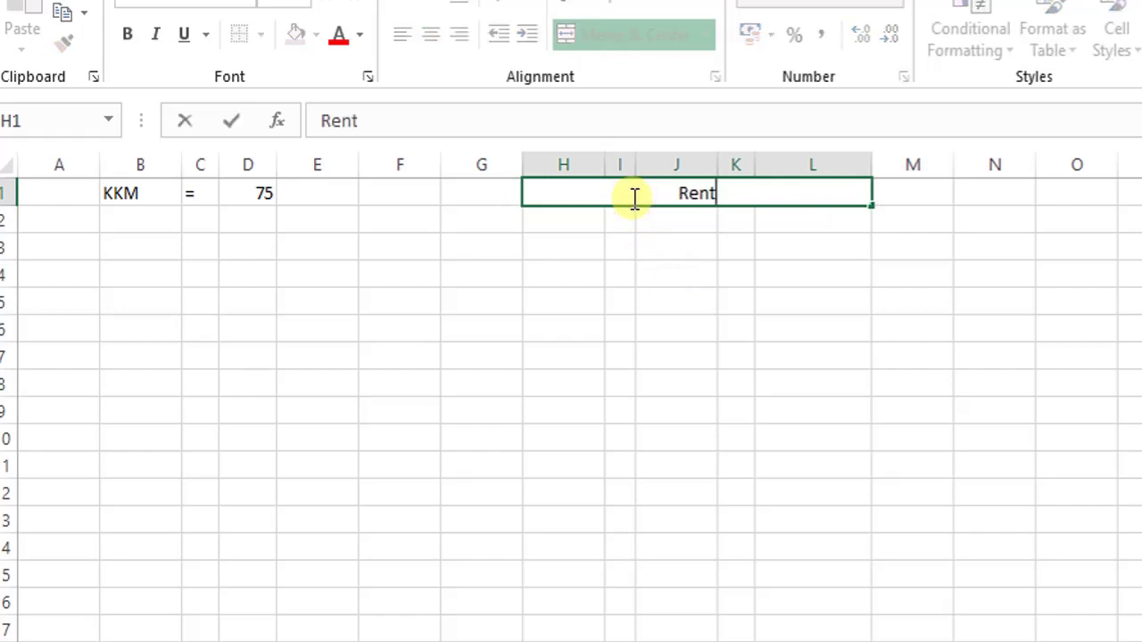
pyautogui.write('ang Nilai')
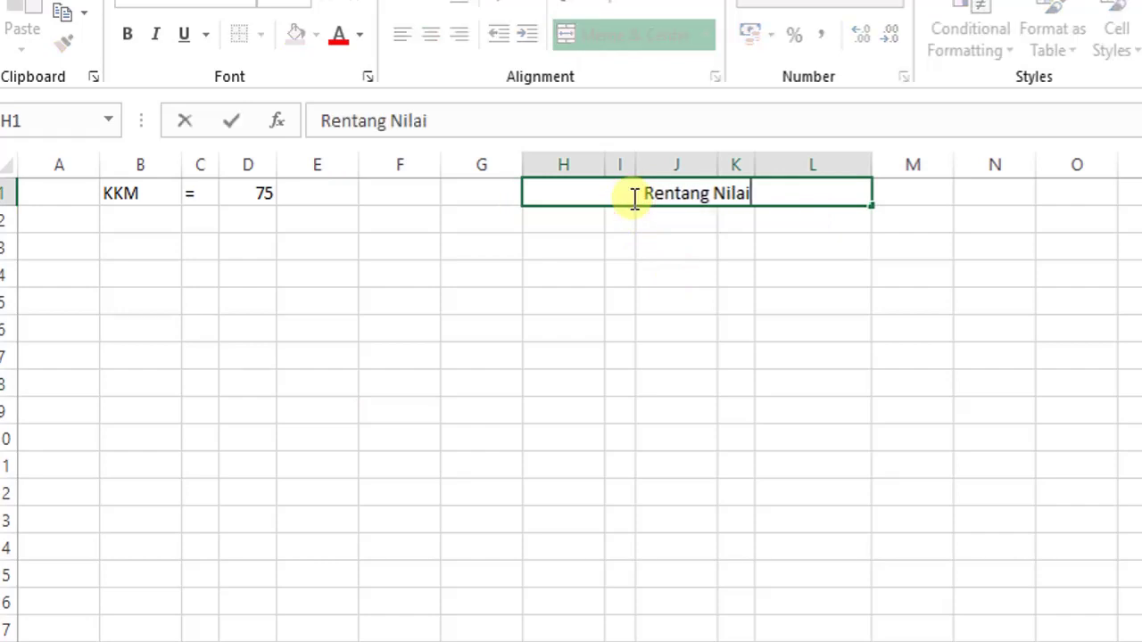
pyautogui.click(811, 449)
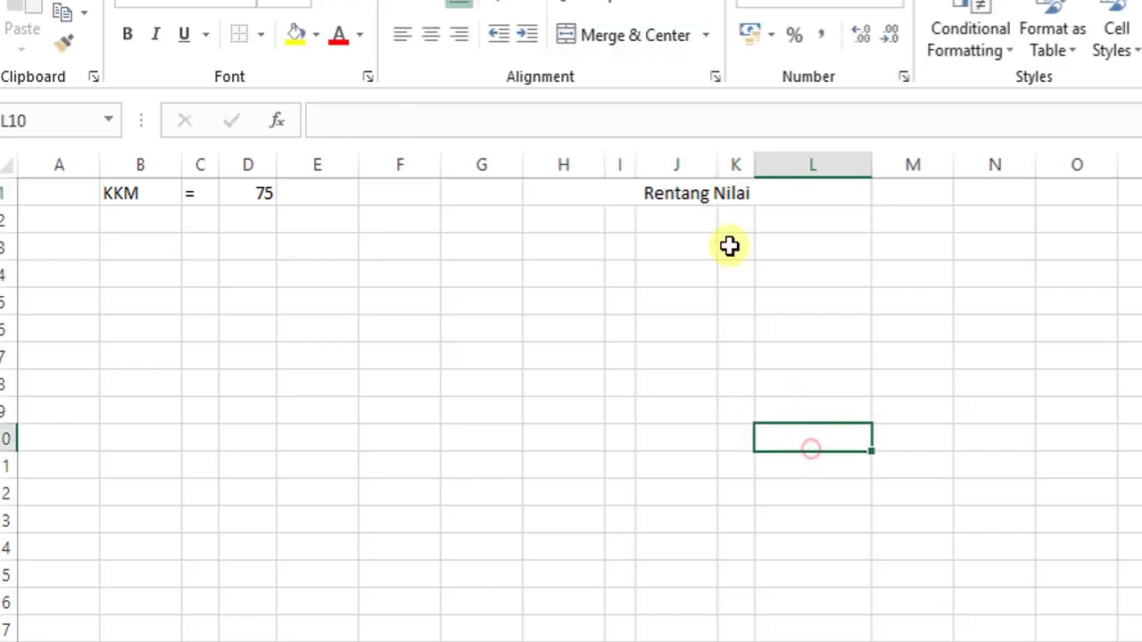
# Step: Unmerge the "Rentang Nilai" heading from H1:L1, then merge and center it across H1:J1 only
pyautogui.click(694, 190)
pyautogui.click(602, 36)
pyautogui.click(687, 333)
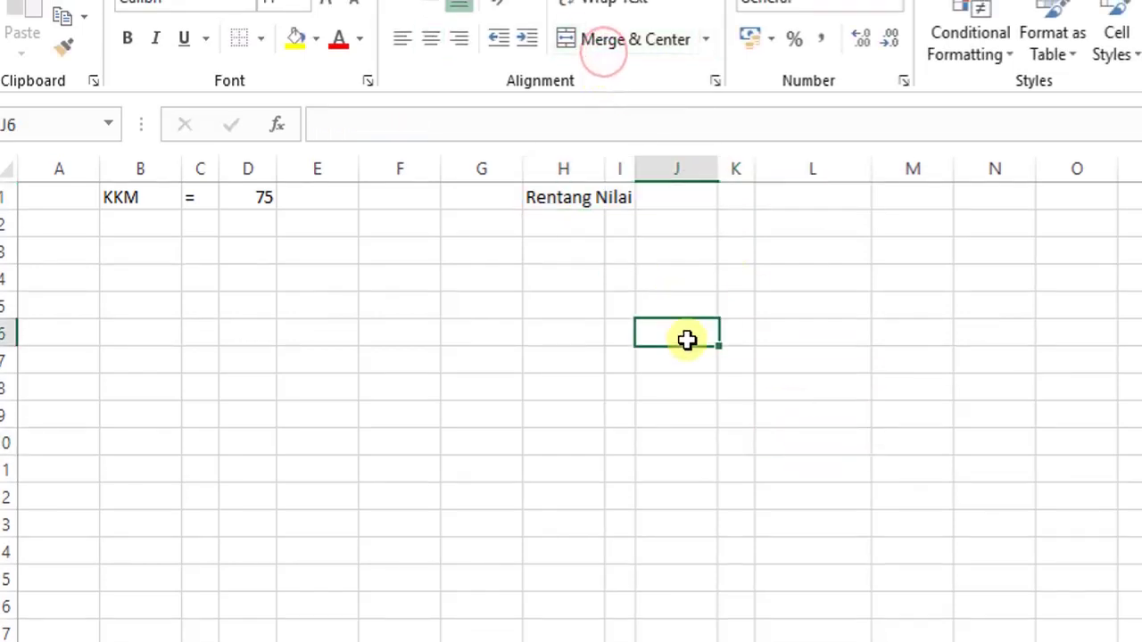
pyautogui.moveTo(550, 196); pyautogui.dragTo(696, 198)
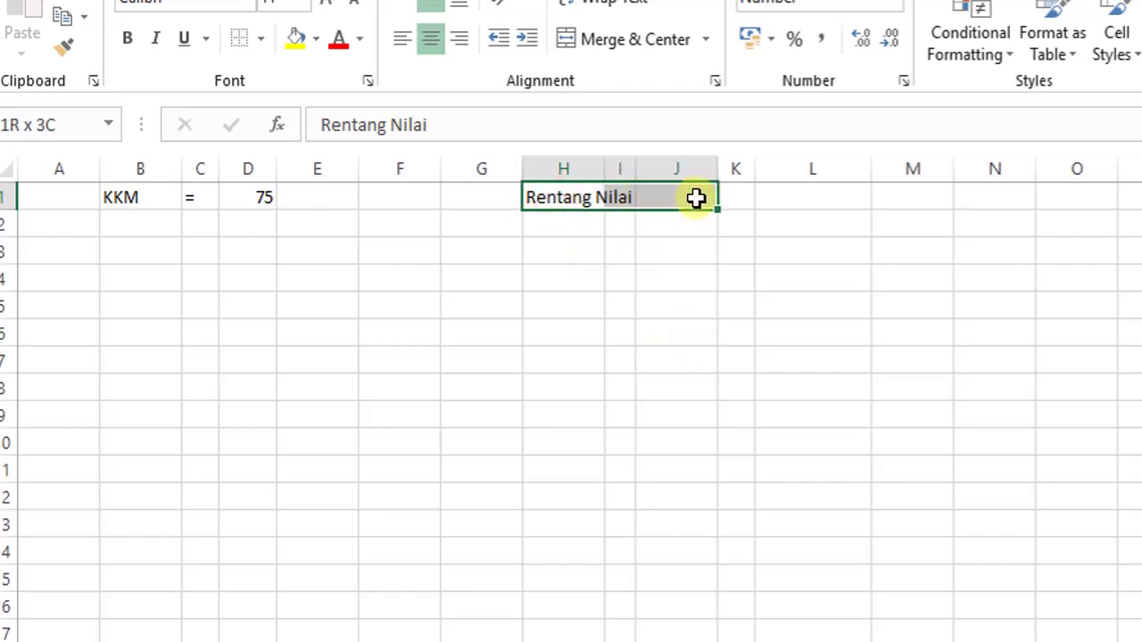
pyautogui.click(627, 47)
pyautogui.click(748, 384)
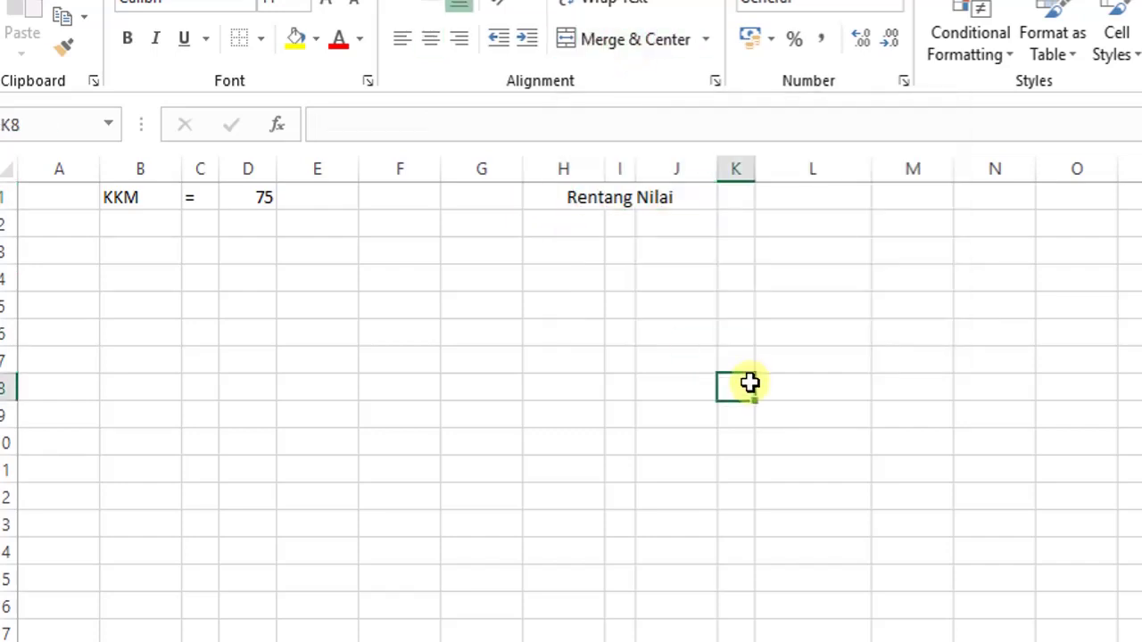
# Step: Enter the heading "Kategori" in cell L1
pyautogui.click(780, 198)
pyautogui.write('Ka')
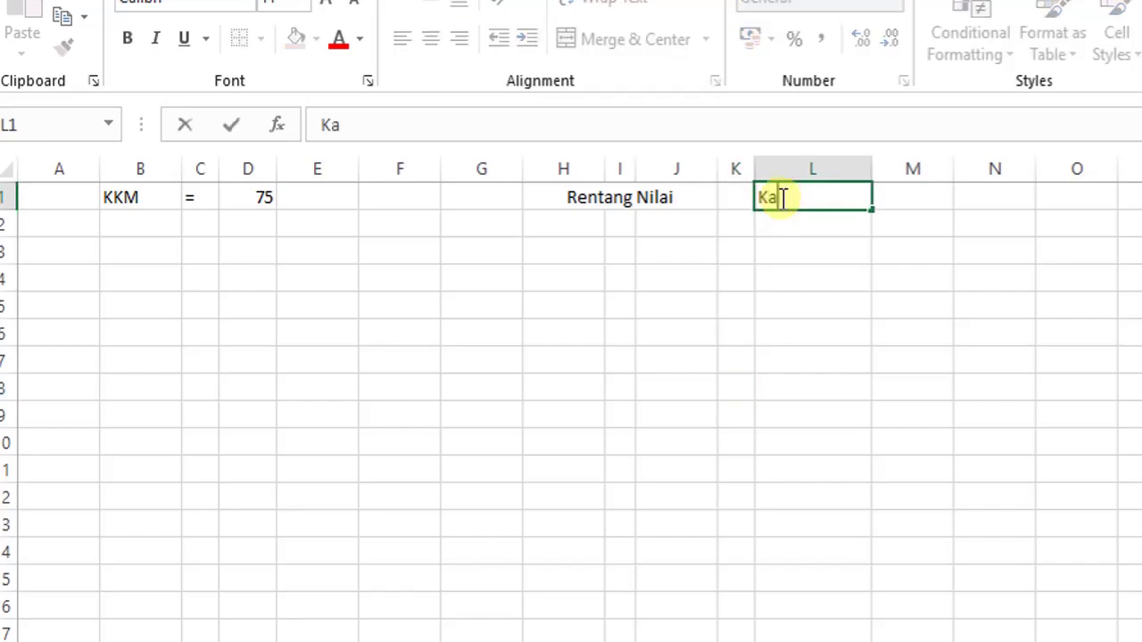
pyautogui.write('tegoi')
pyautogui.press('BackSpace')
pyautogui.press('BackSpace')
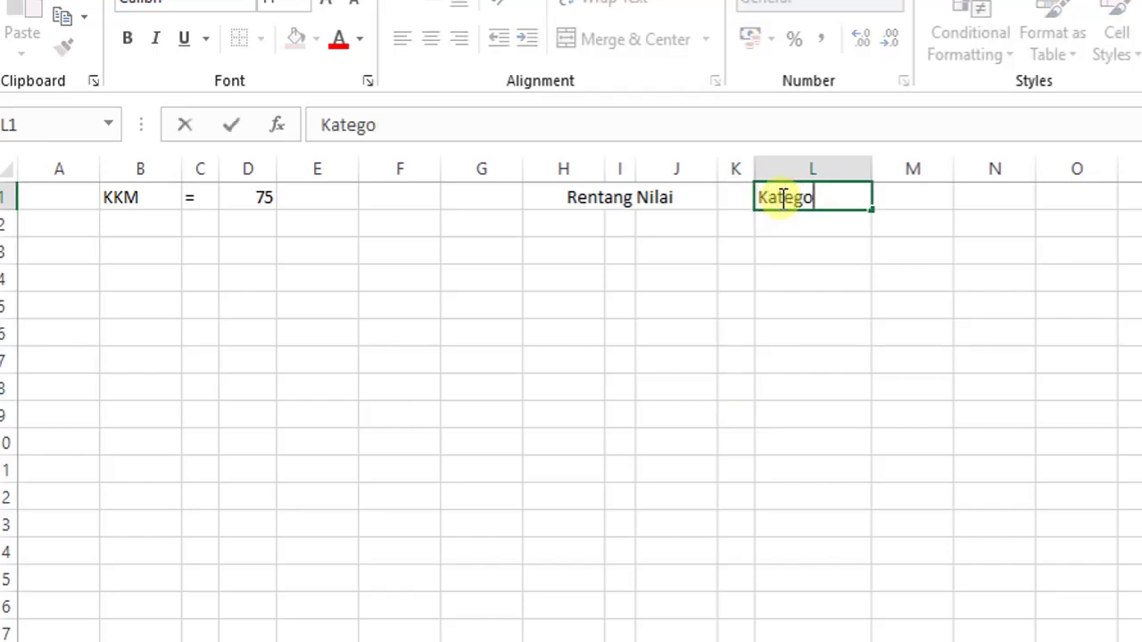
pyautogui.write('ori')
pyautogui.press('Return')
pyautogui.click(849, 338)
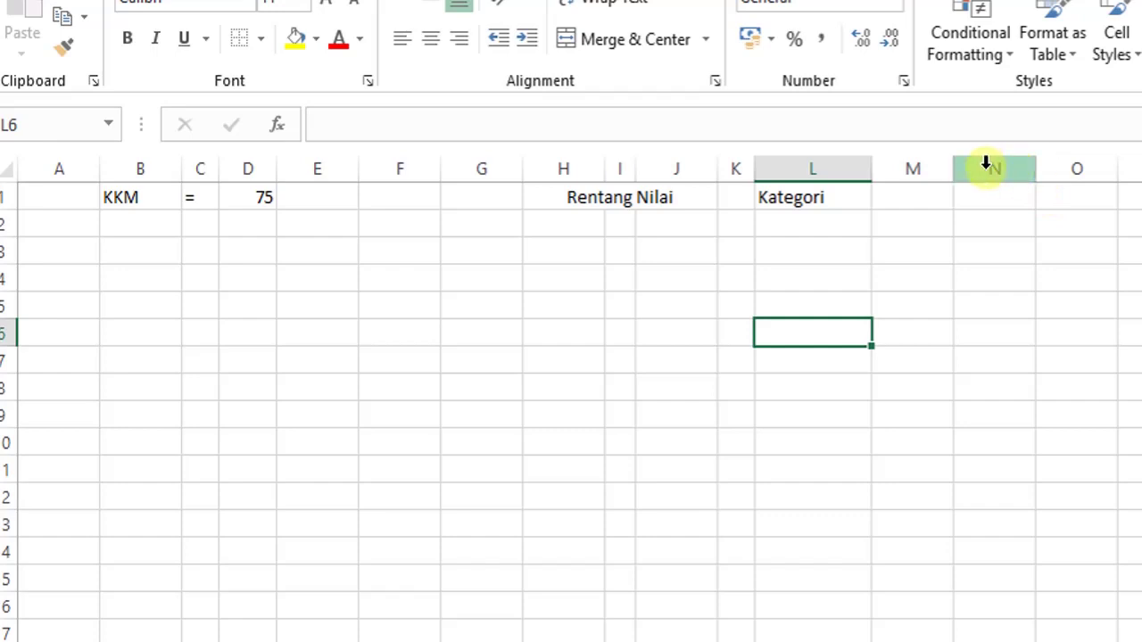
pyautogui.moveTo(985, 163)
pyautogui.mouseDown()
pyautogui.moveTo(1056, 173)
pyautogui.moveTo(1005, 172)
pyautogui.mouseUp()
pyautogui.click(1009, 330)
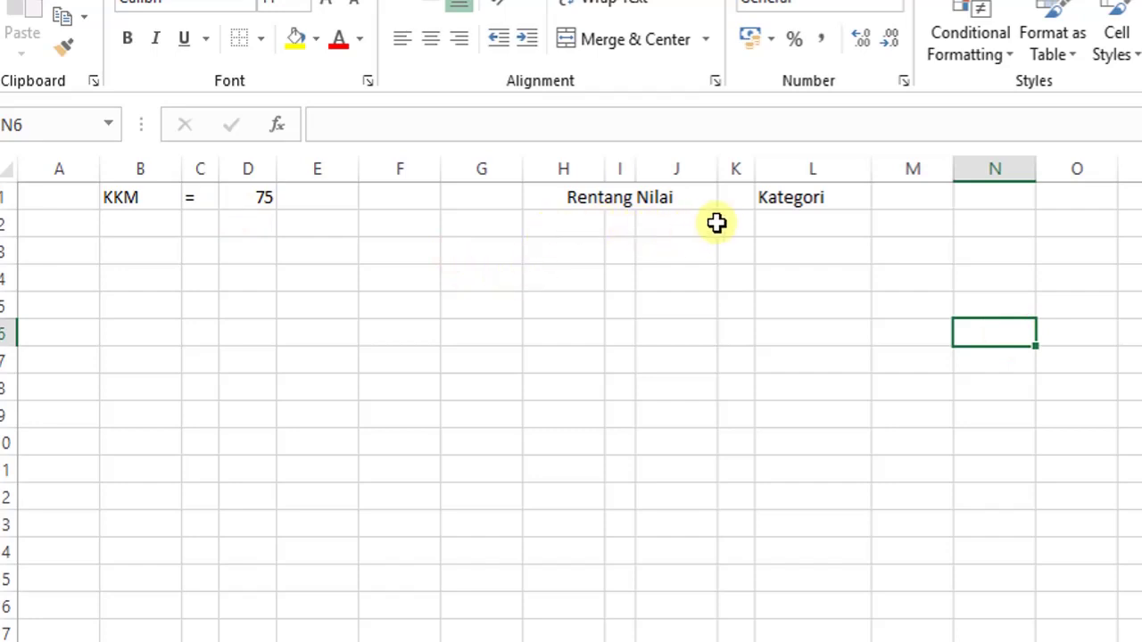
pyautogui.click(765, 227)
pyautogui.doubleClick(768, 226)
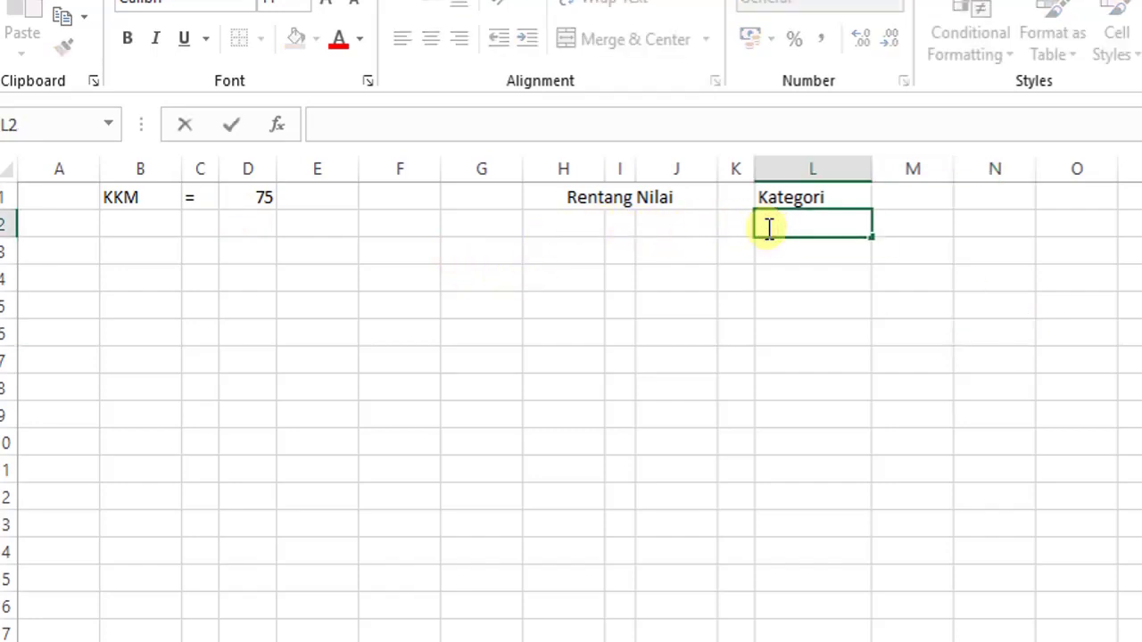
pyautogui.press('Escape')
pyautogui.moveTo(808, 360); pyautogui.dragTo(797, 221)
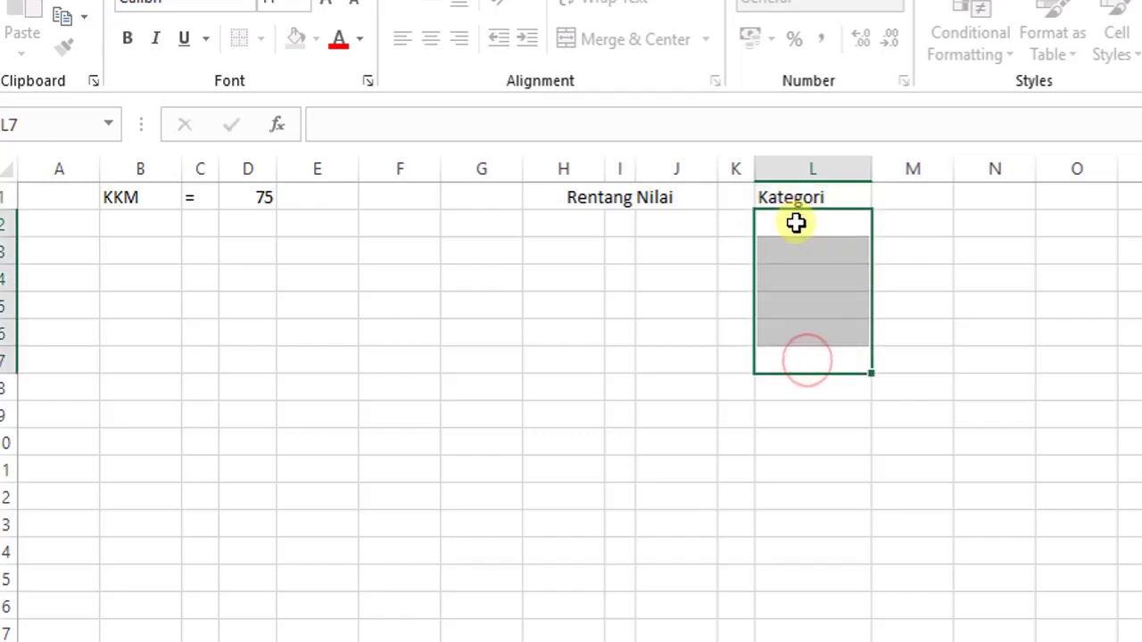
# Step: Enter the categories "Sangat Baik" in L2 and "Baik" in L3 under the Kategori heading
pyautogui.click(796, 224)
pyautogui.write('Sangat')
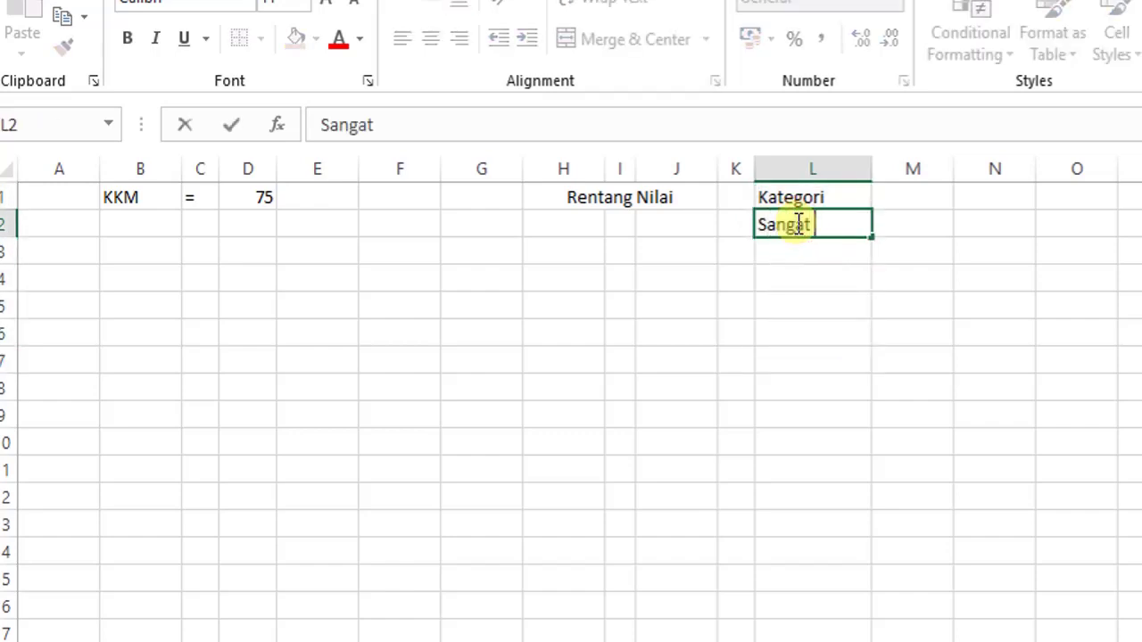
pyautogui.write(' Baik')
pyautogui.press('Return')
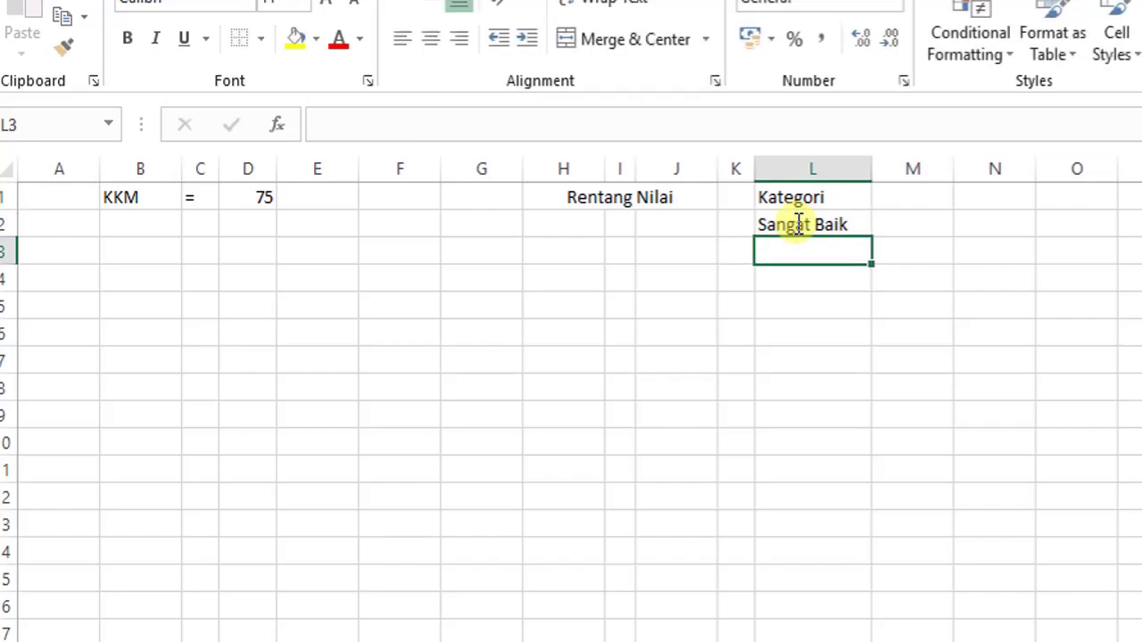
pyautogui.write('Baik')
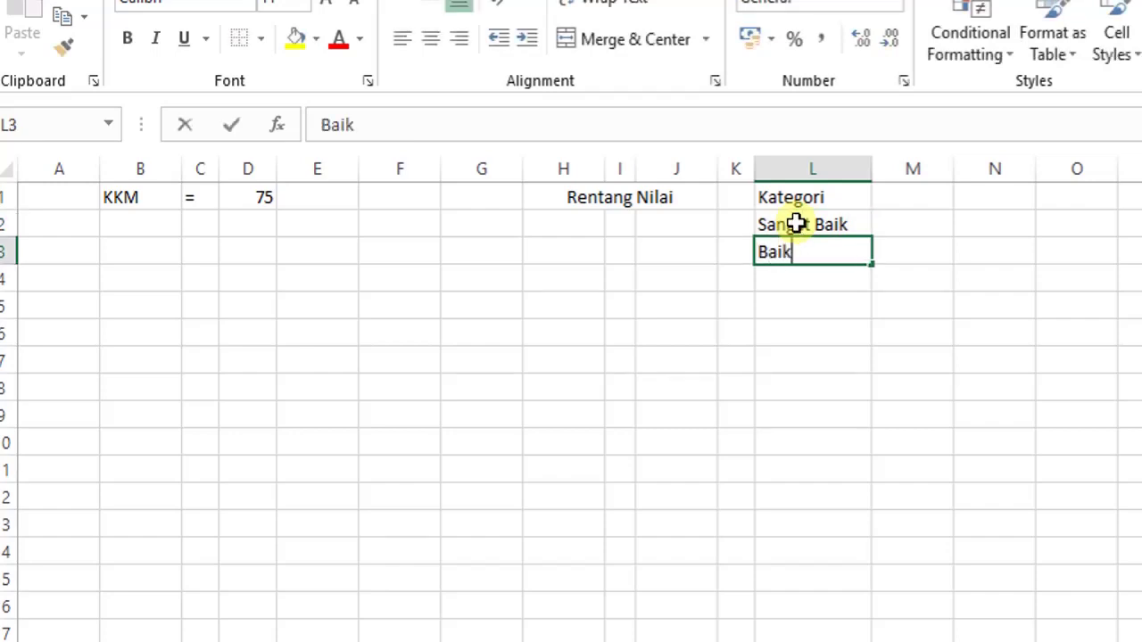
pyautogui.press('Return')
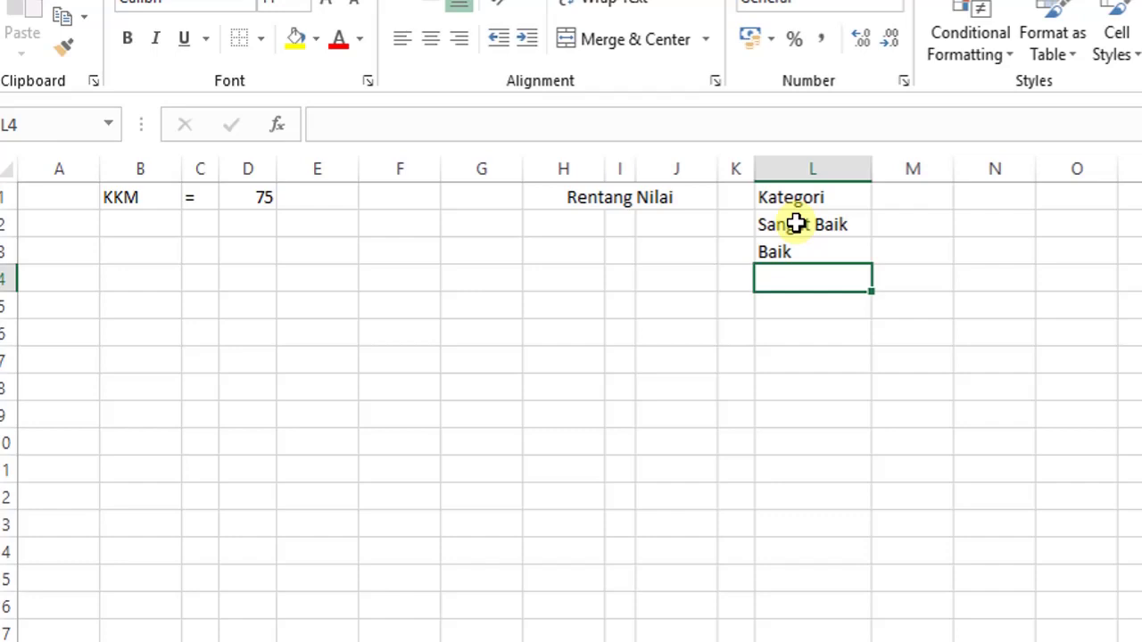
# Step: Enter the categories "Cukup" in L4 and "Kurang" in L5
pyautogui.write('uku')
pyautogui.press('BackSpace')
pyautogui.press('BackSpace')
pyautogui.press('BackSpace')
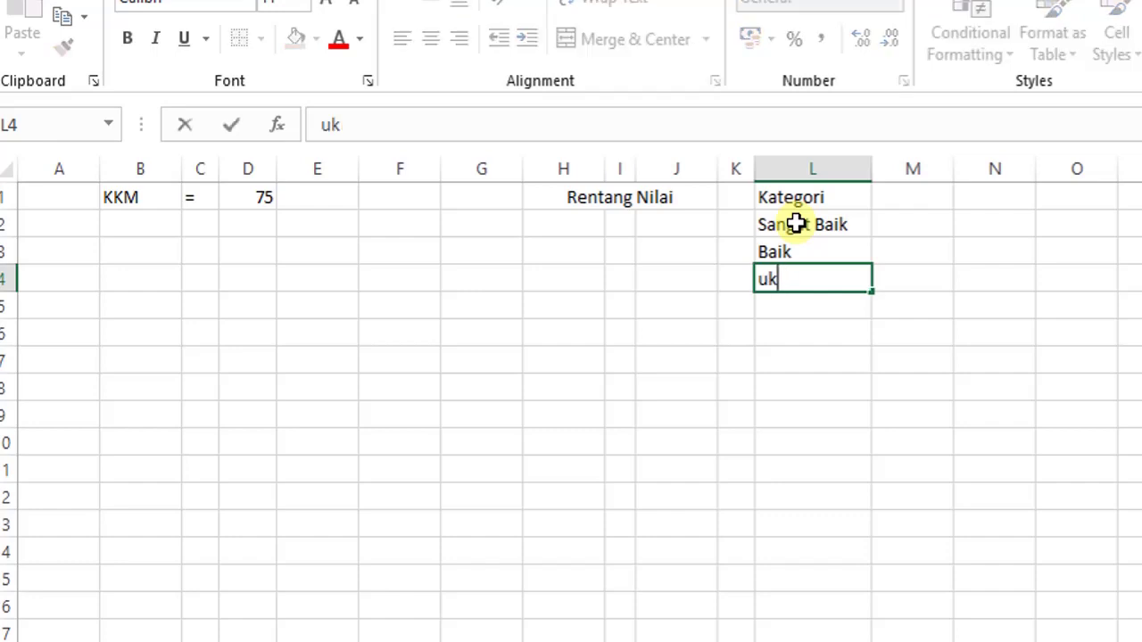
pyautogui.write('Cukup')
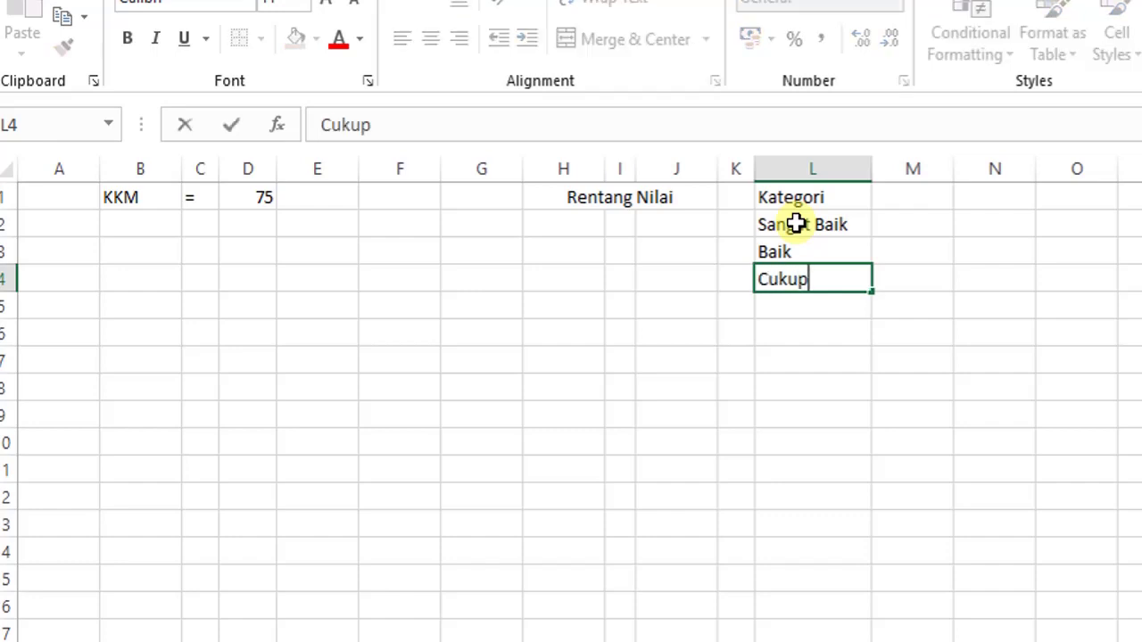
pyautogui.press('Return')
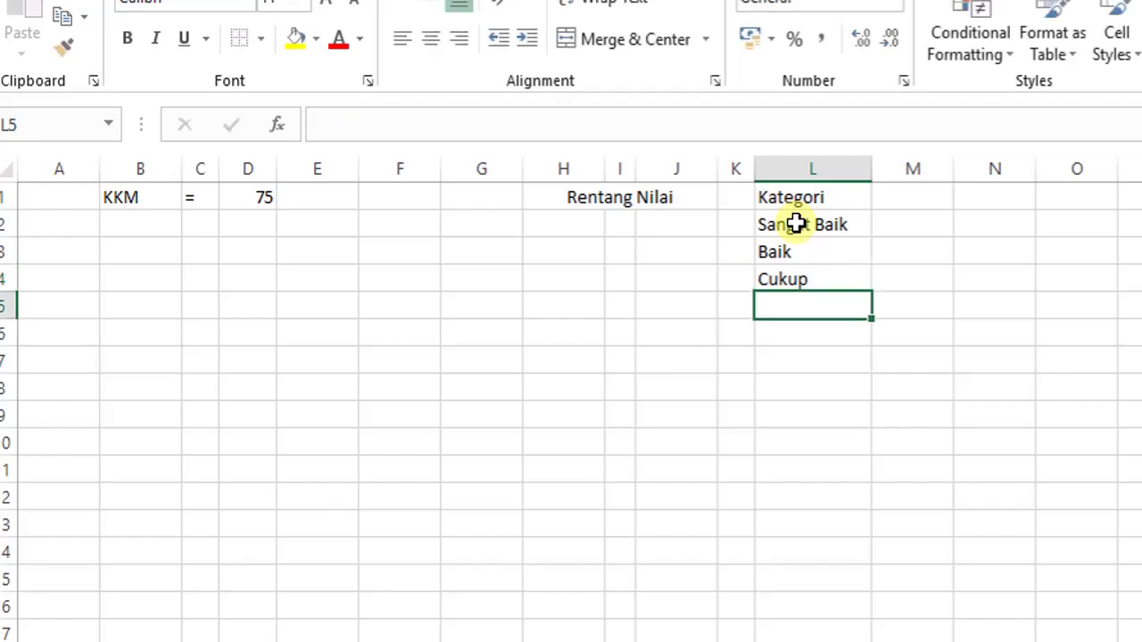
pyautogui.write('Kurang')
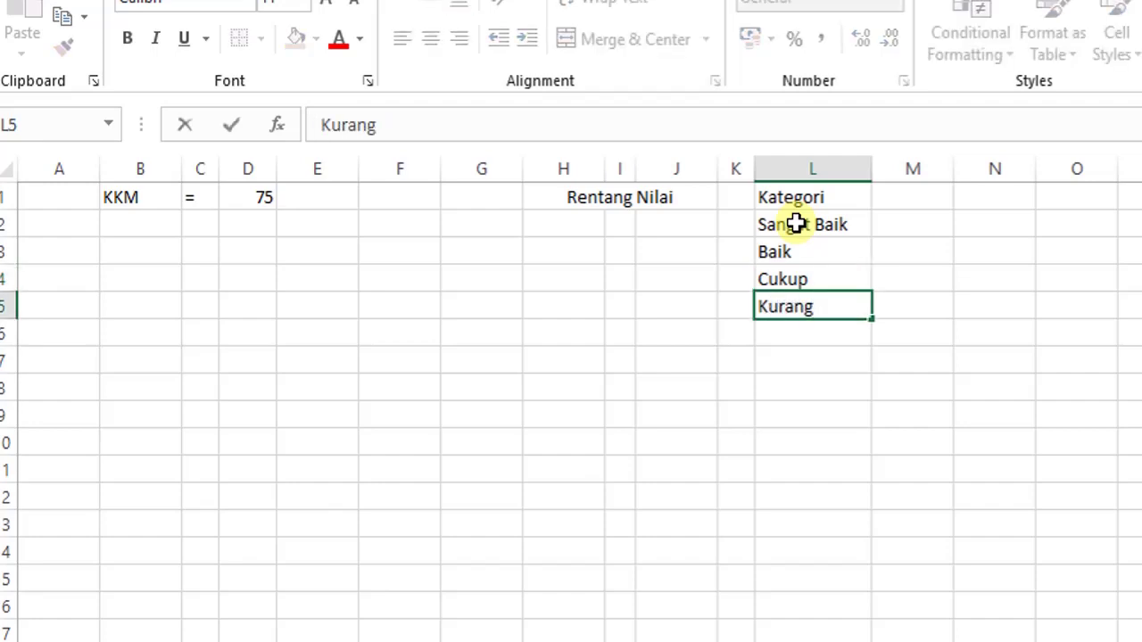
pyautogui.press('Return')
# Step: Enter "Sangat Kurang" in L6 as the last category of the Kategori list
pyautogui.write('Sangat ')
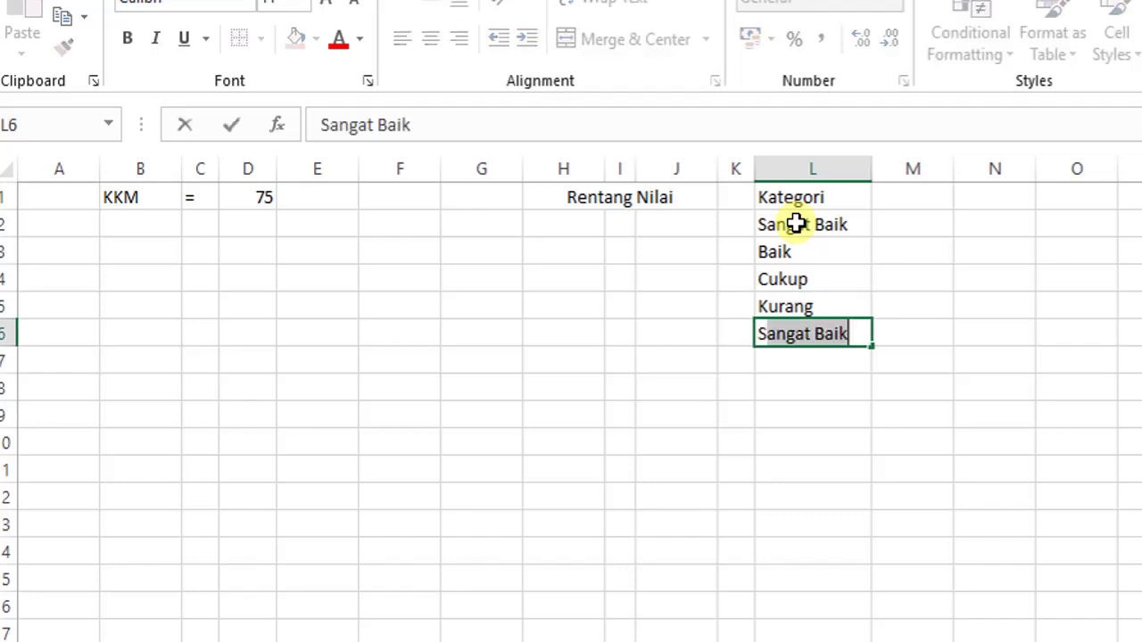
pyautogui.write('L')
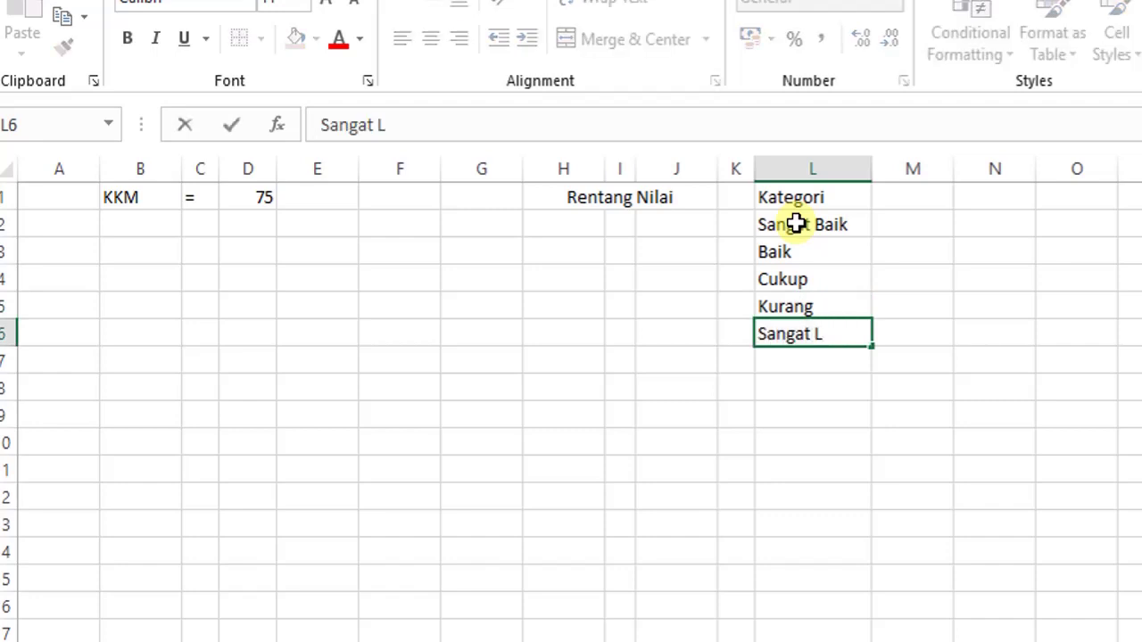
pyautogui.press('BackSpace')
pyautogui.write('Kurang')
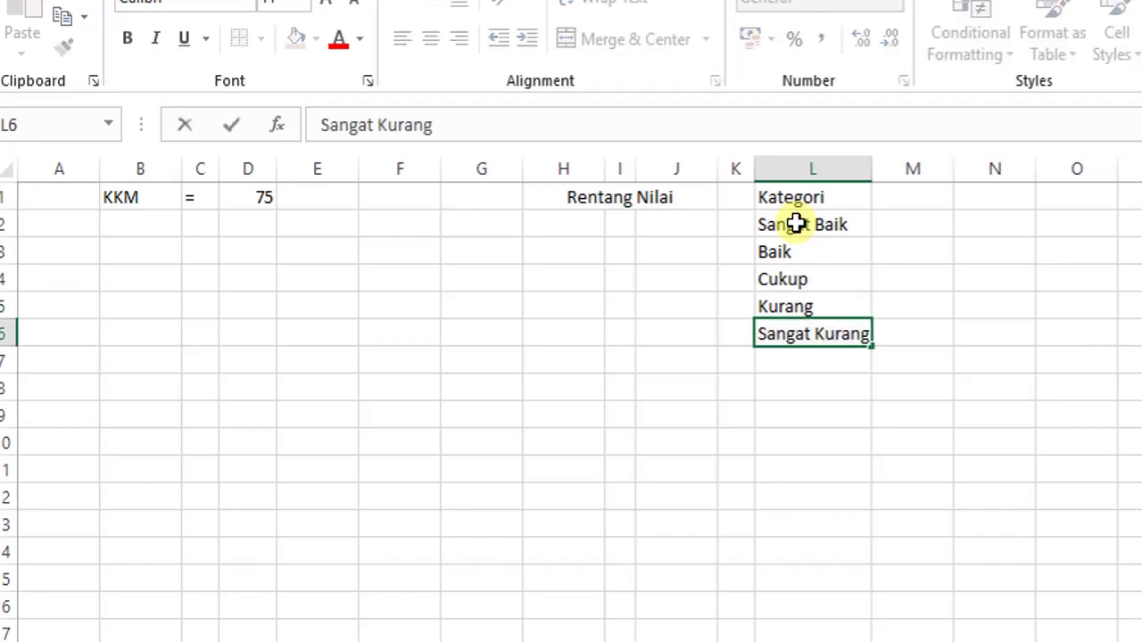
pyautogui.press('Return')
pyautogui.click(790, 414)
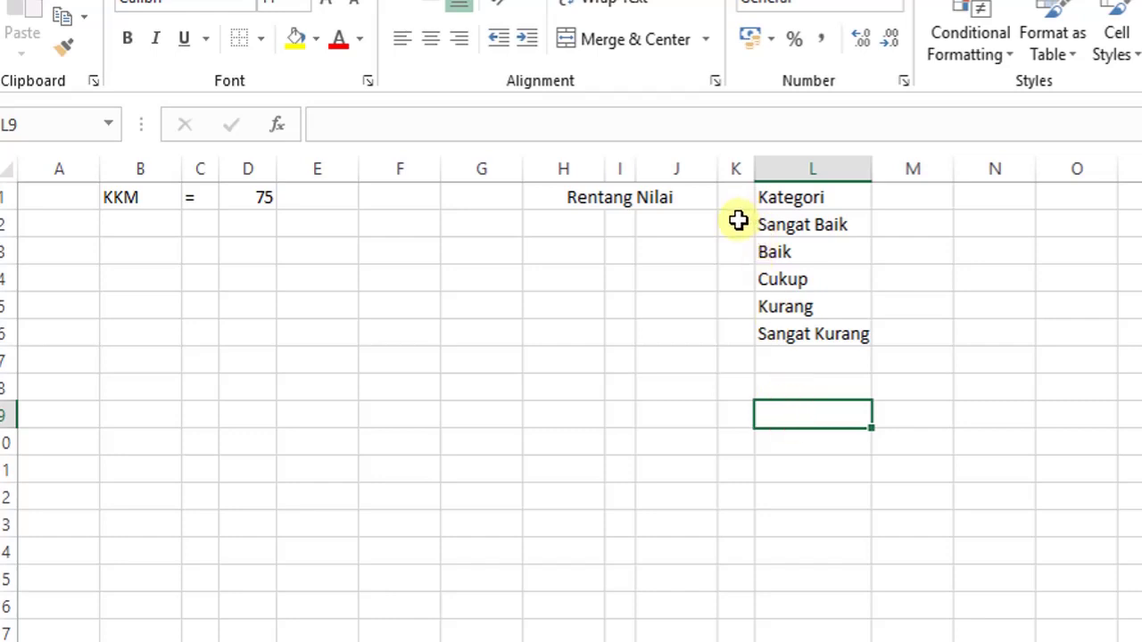
# Step: Enter a plain equals sign in K2, beside the "Sangat Baik" category
pyautogui.click(737, 223)
pyautogui.write('=')
pyautogui.press('Return')
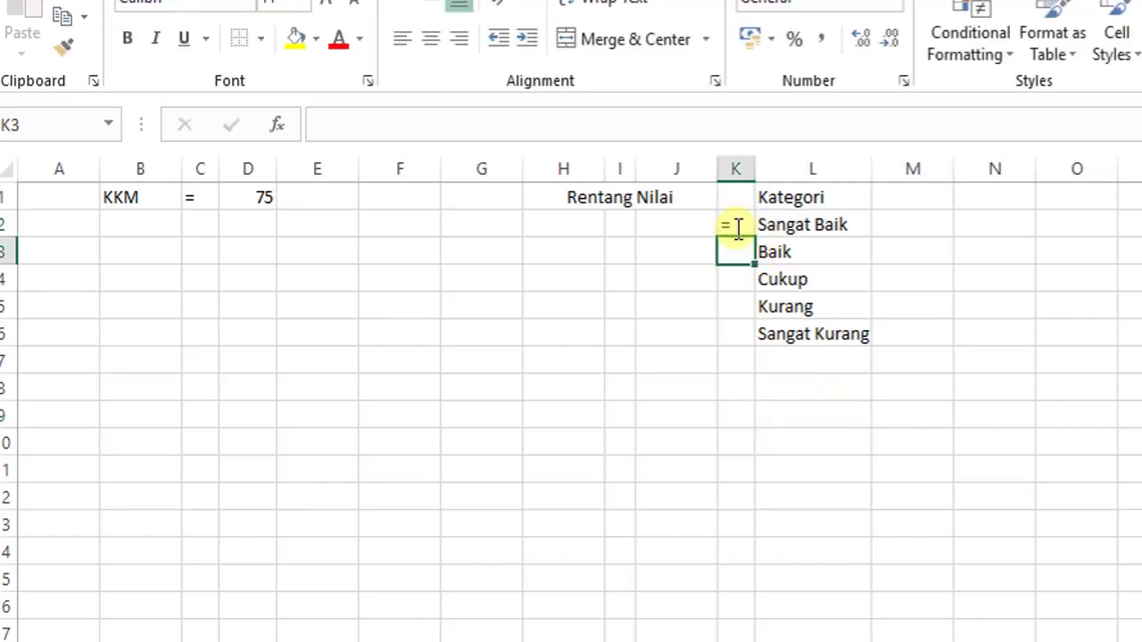
# Step: Fill the equals sign from K2 down to K6, and enter a text hyphen in I2 and fill it down to I6
pyautogui.click(737, 226)
pyautogui.moveTo(756, 238); pyautogui.dragTo(755, 347)
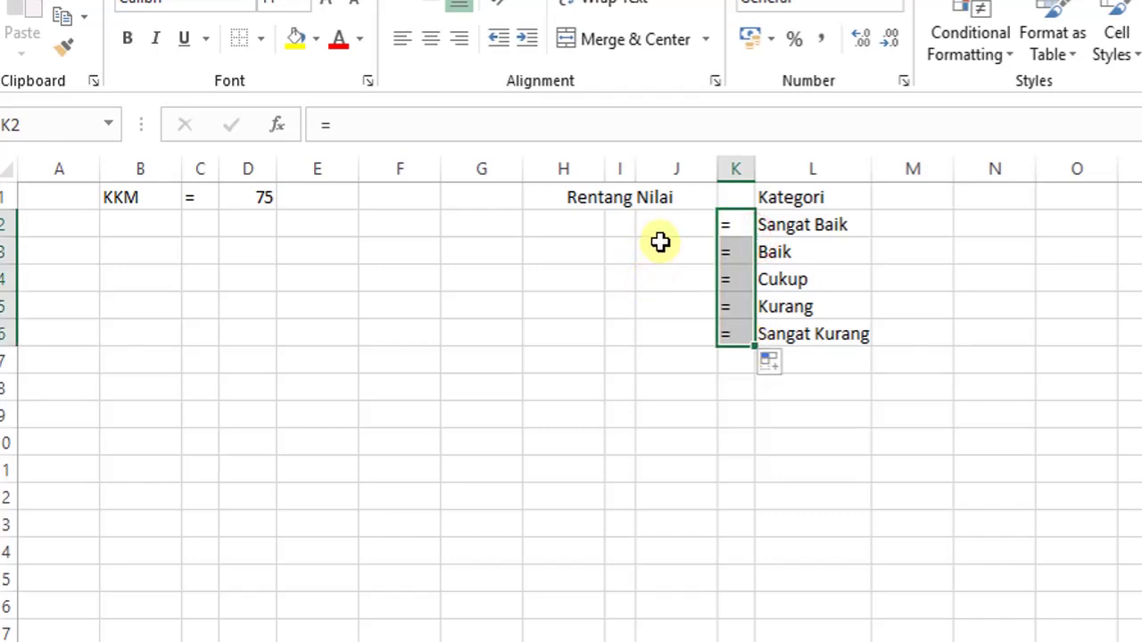
pyautogui.click(615, 226)
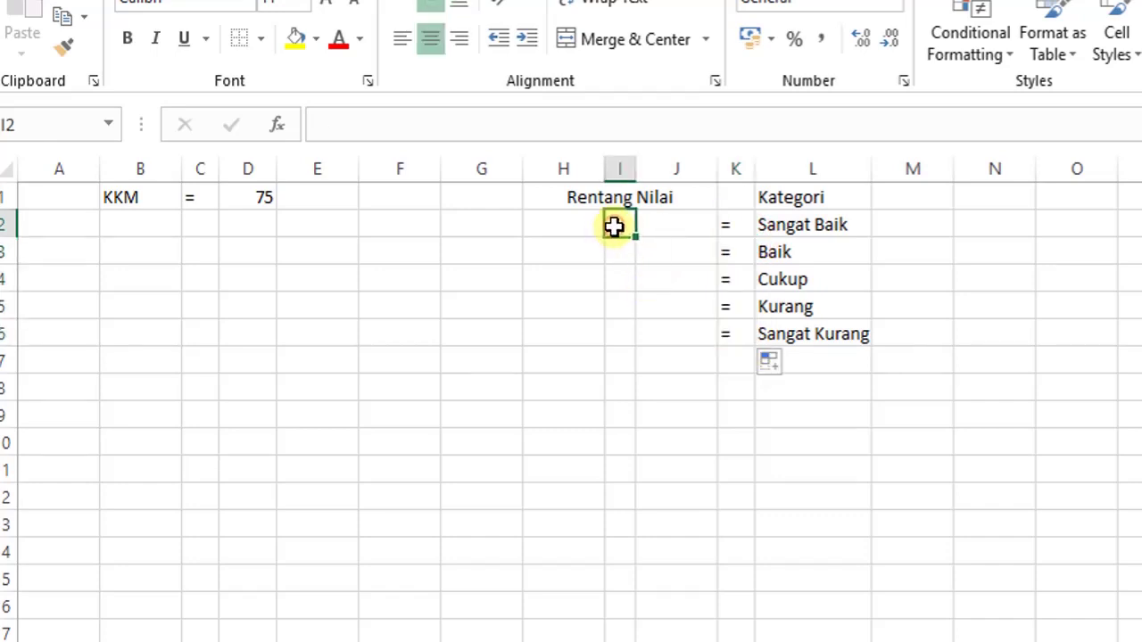
pyautogui.write("'-")
pyautogui.press('Return')
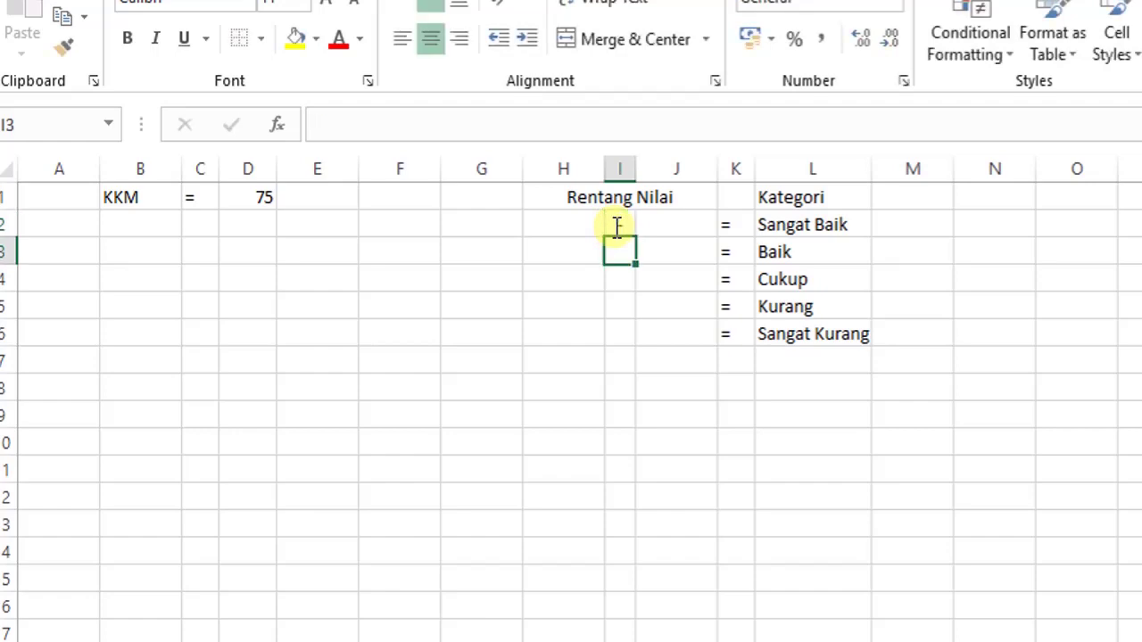
pyautogui.click(615, 227)
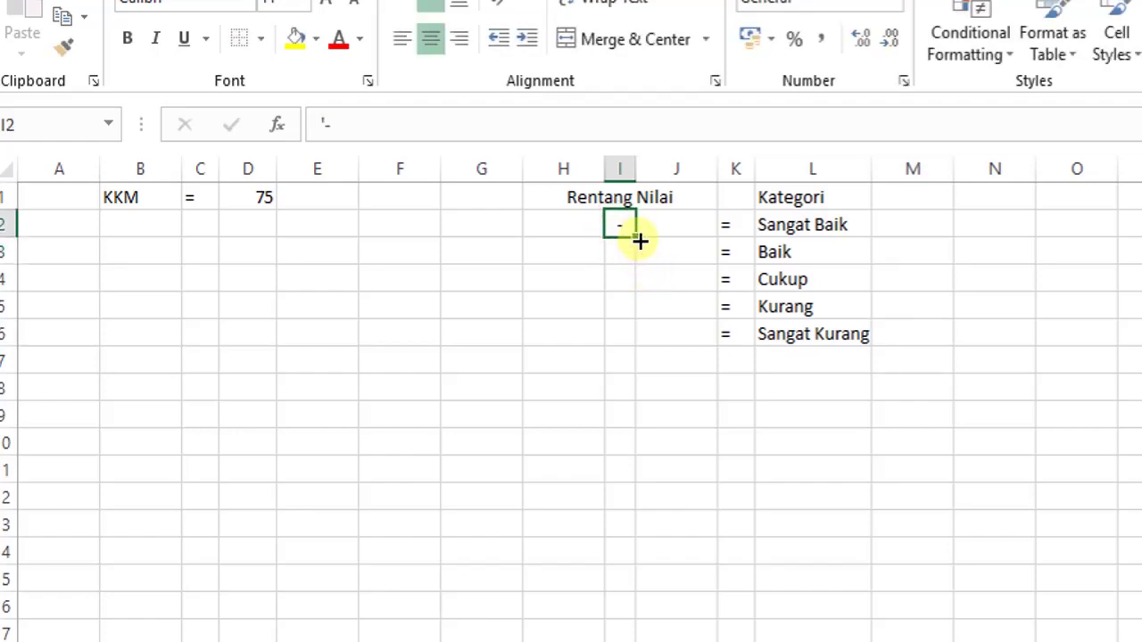
pyautogui.moveTo(640, 240); pyautogui.dragTo(635, 344)
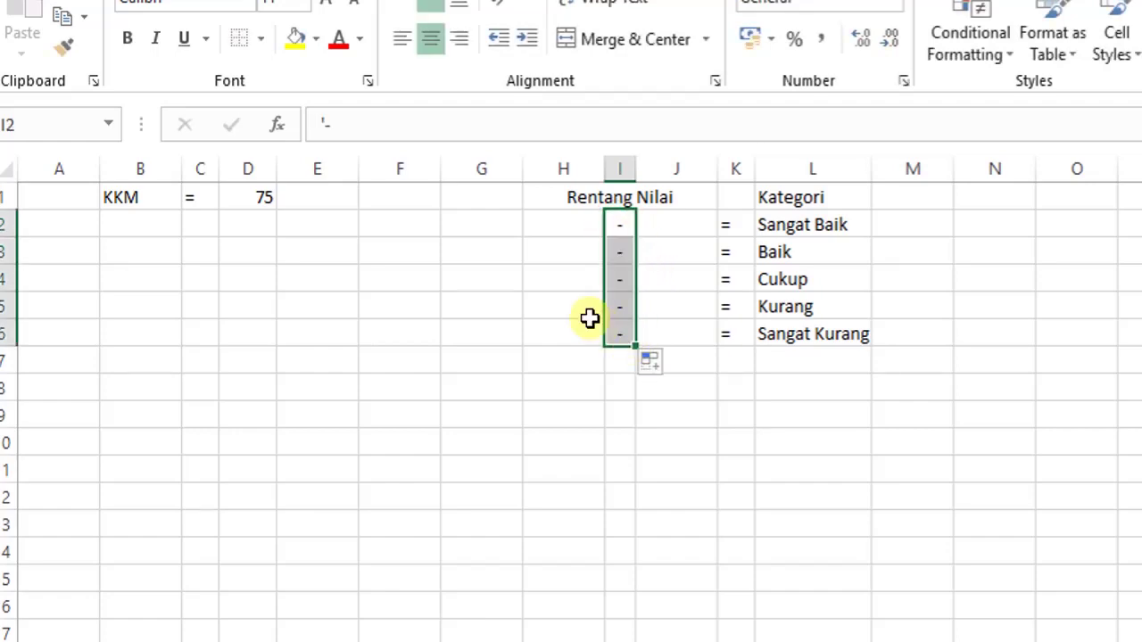
# Step: Link H4, the lower limit of the "Cukup" range, to the KKM value with =D1
pyautogui.click(561, 278)
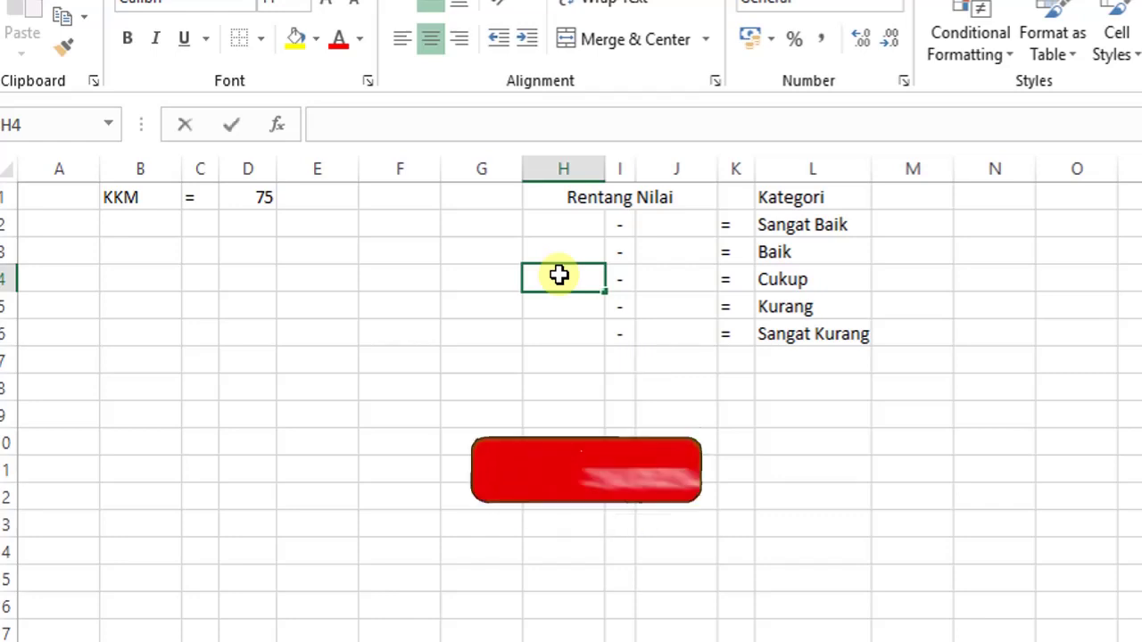
pyautogui.write('=')
pyautogui.click(260, 199)
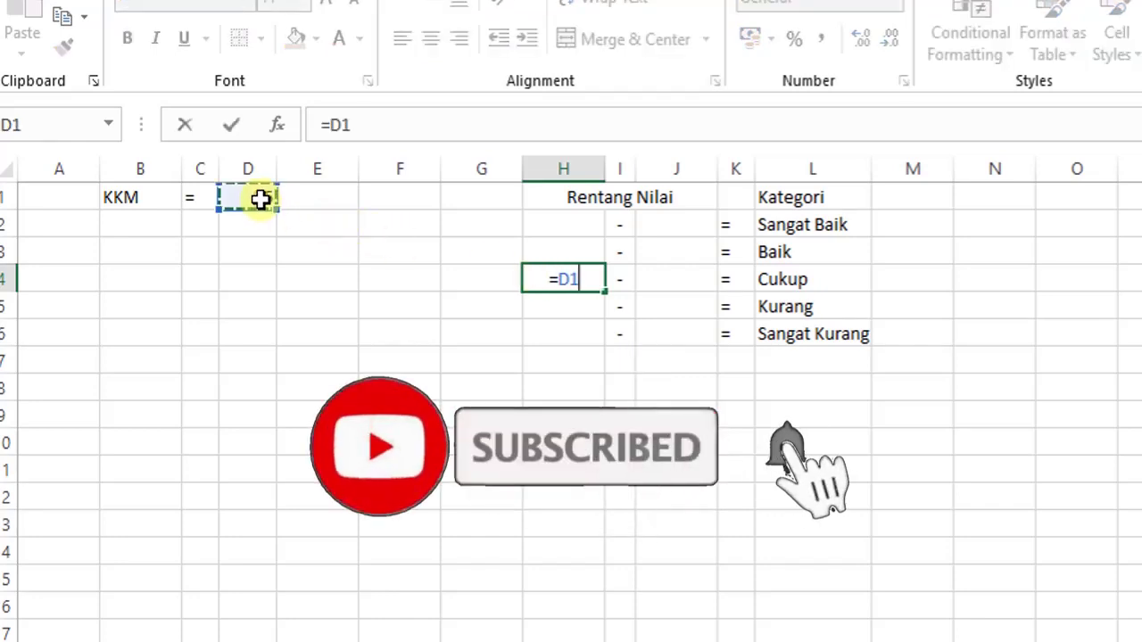
pyautogui.press('Return')
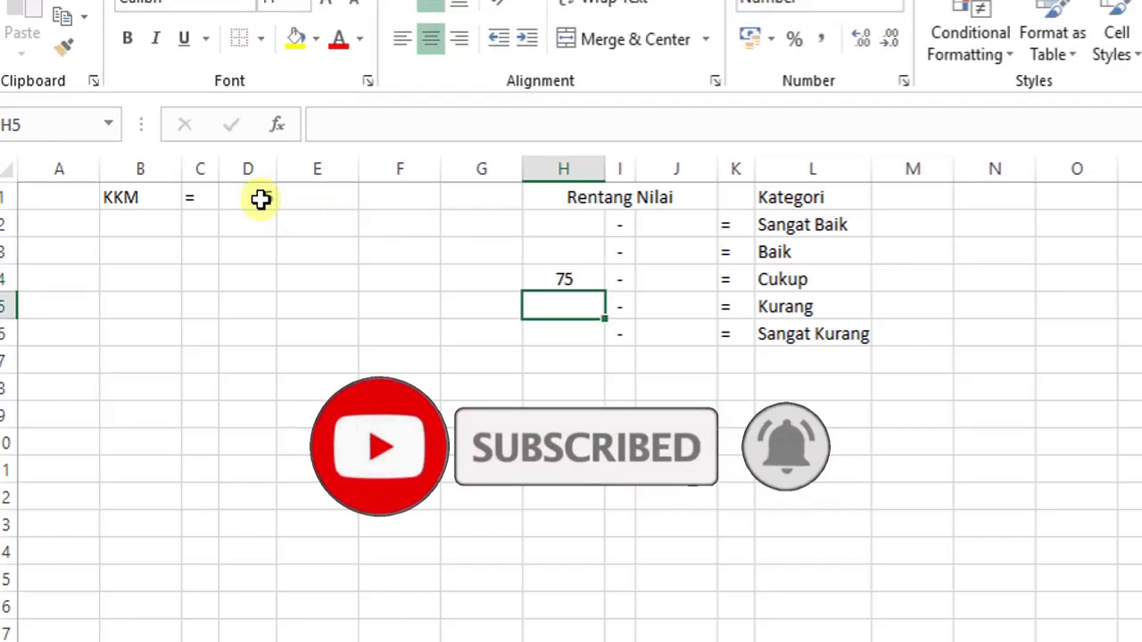
pyautogui.click(260, 199)
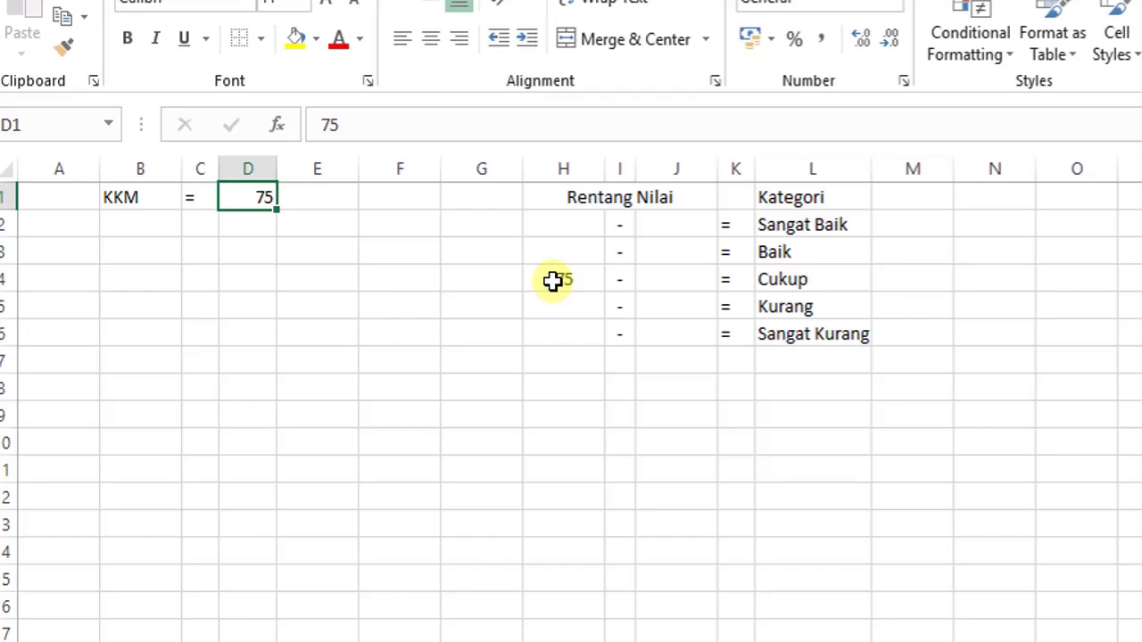
pyautogui.click(575, 231)
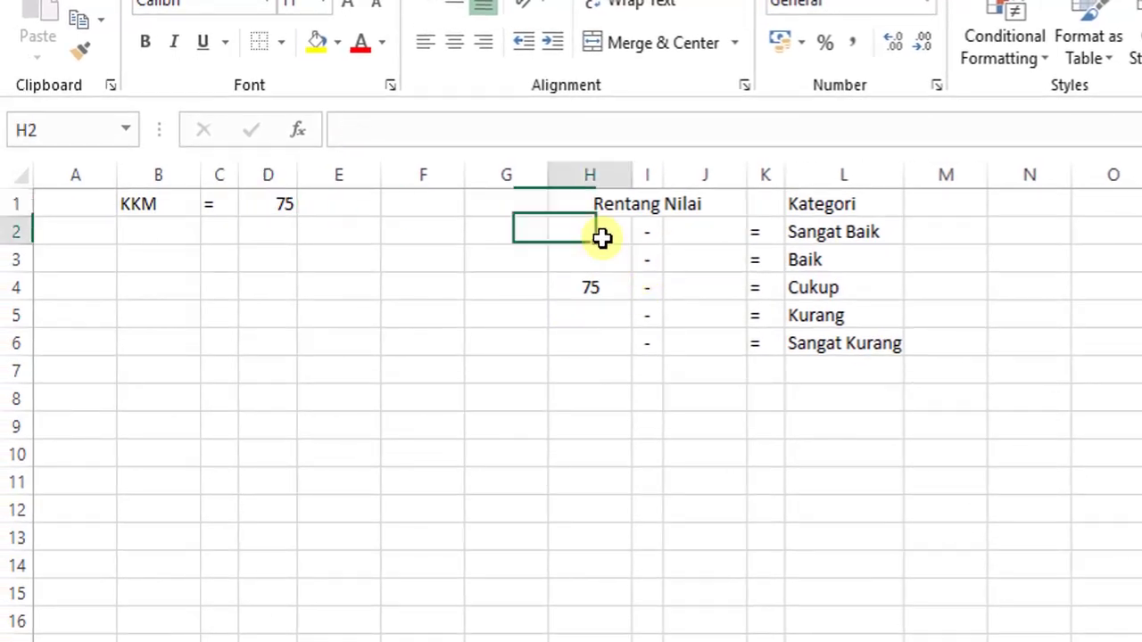
pyautogui.moveTo(602, 236); pyautogui.dragTo(706, 336)
pyautogui.click(694, 419)
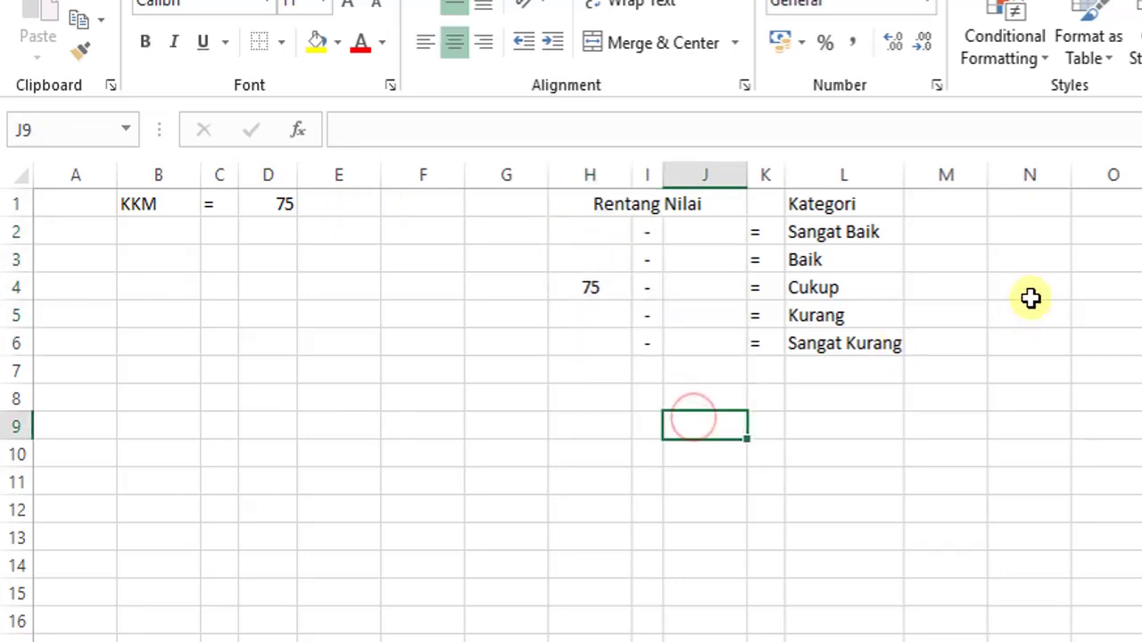
# Step: Calculate the interval width in O4 with the formula =(100-D1)/3
pyautogui.click(1105, 292)
pyautogui.write('=')
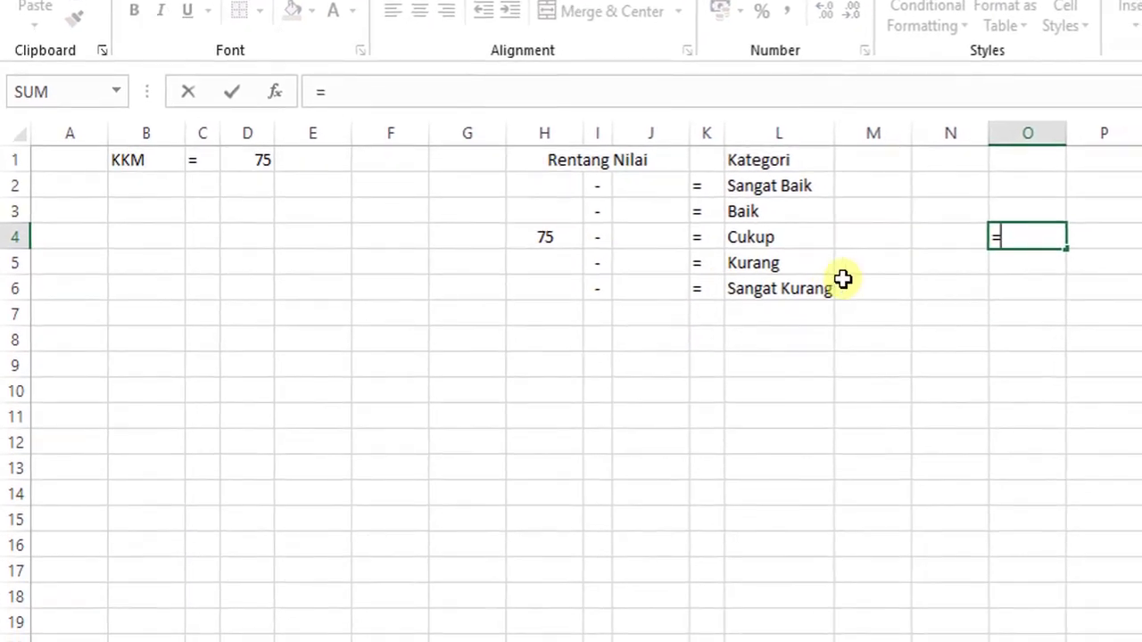
pyautogui.write('(100-')
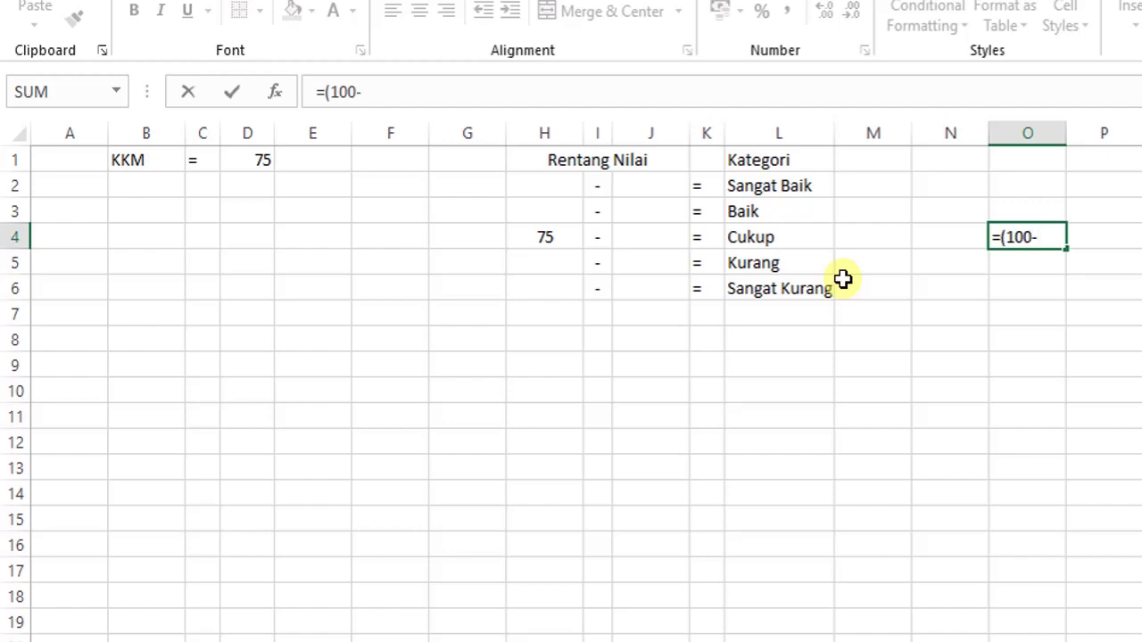
pyautogui.click(260, 164)
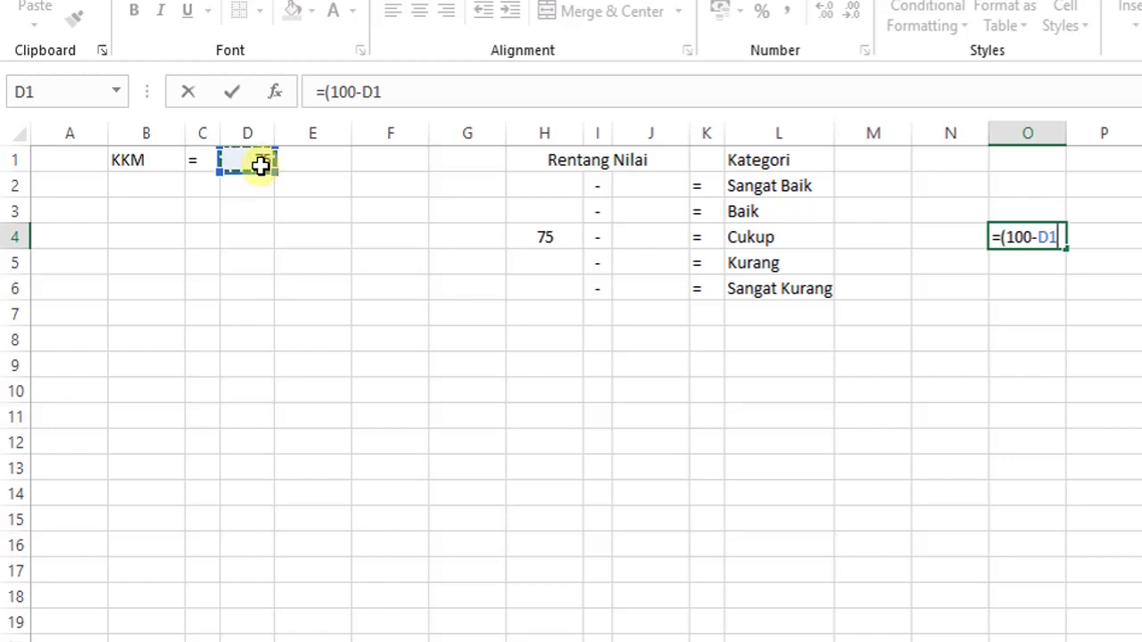
pyautogui.write(')')
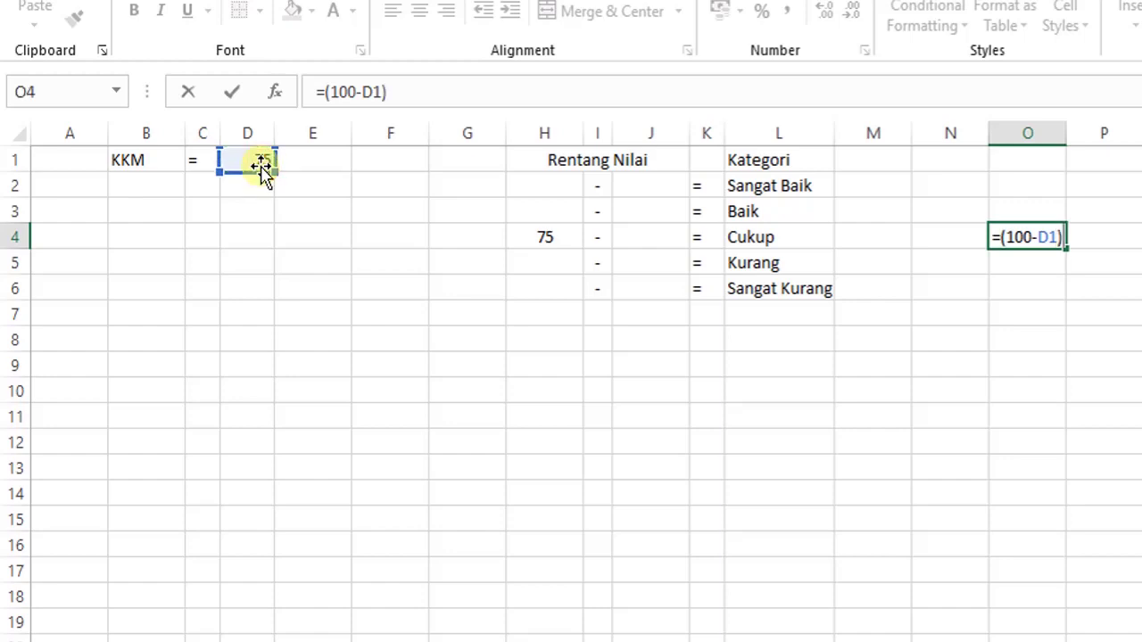
pyautogui.write('/3')
pyautogui.press('Return')
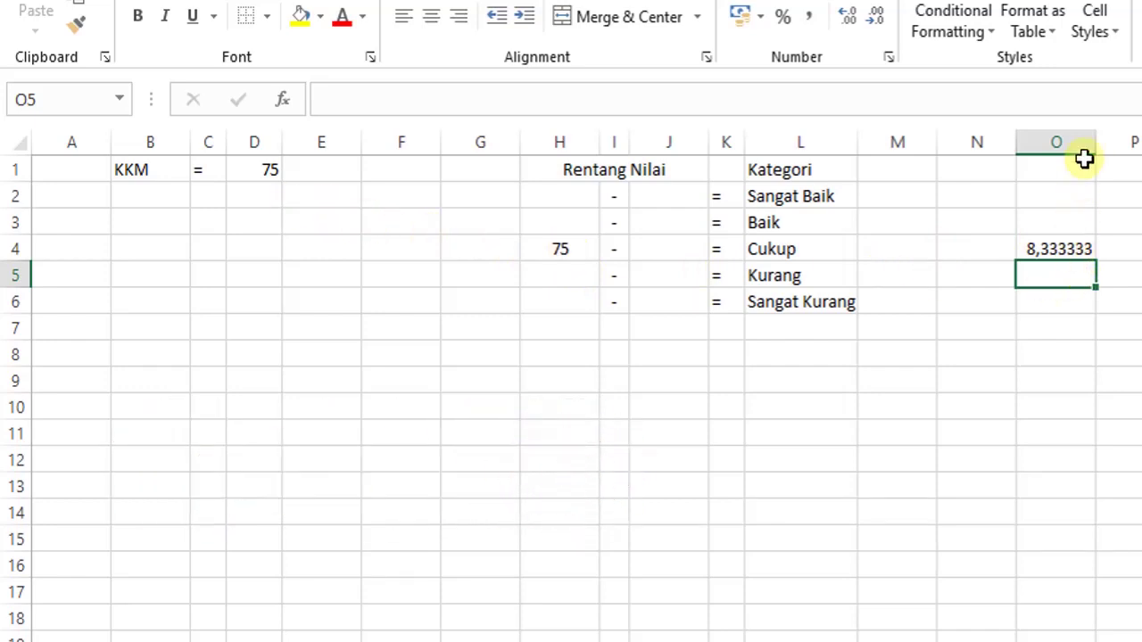
# Step: Narrow column O so it closely fits the interval width in O4
pyautogui.moveTo(1094, 143); pyautogui.dragTo(1063, 145)
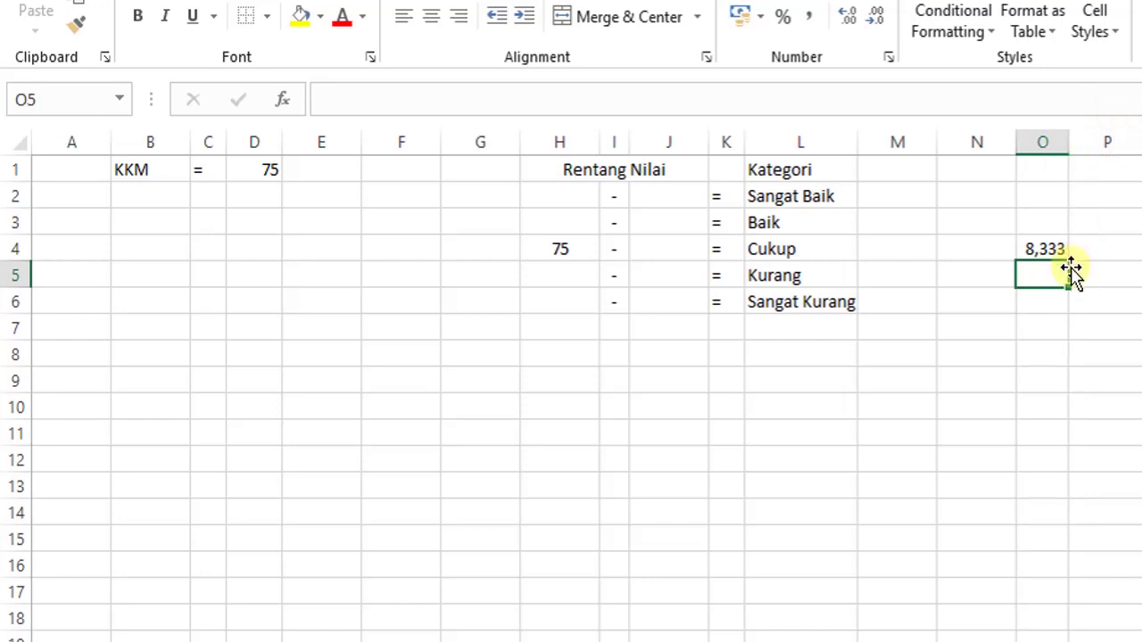
pyautogui.moveTo(1063, 154); pyautogui.dragTo(1062, 149)
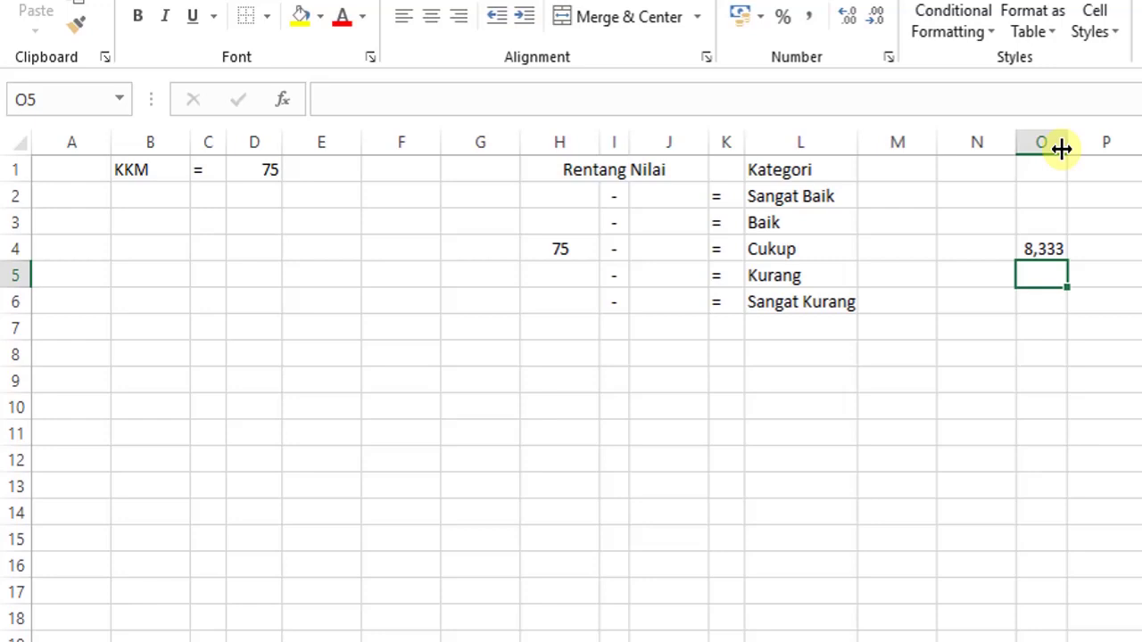
pyautogui.click(1040, 250)
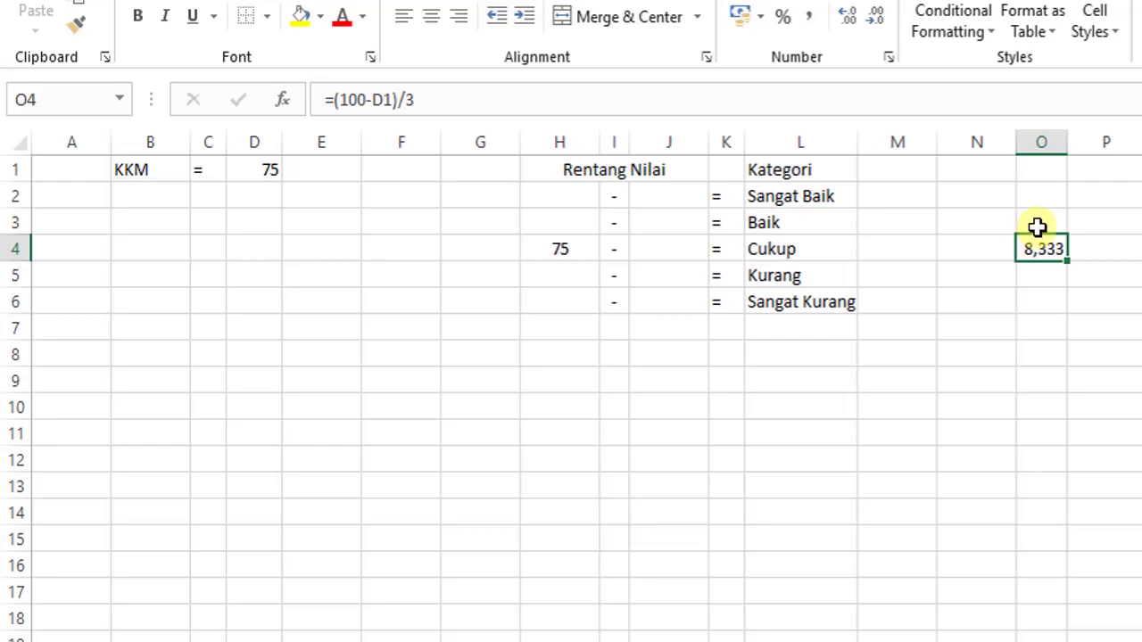
# Step: Round the interval width to a whole number in O3 with =ROUND(O4;0)
pyautogui.click(1037, 227)
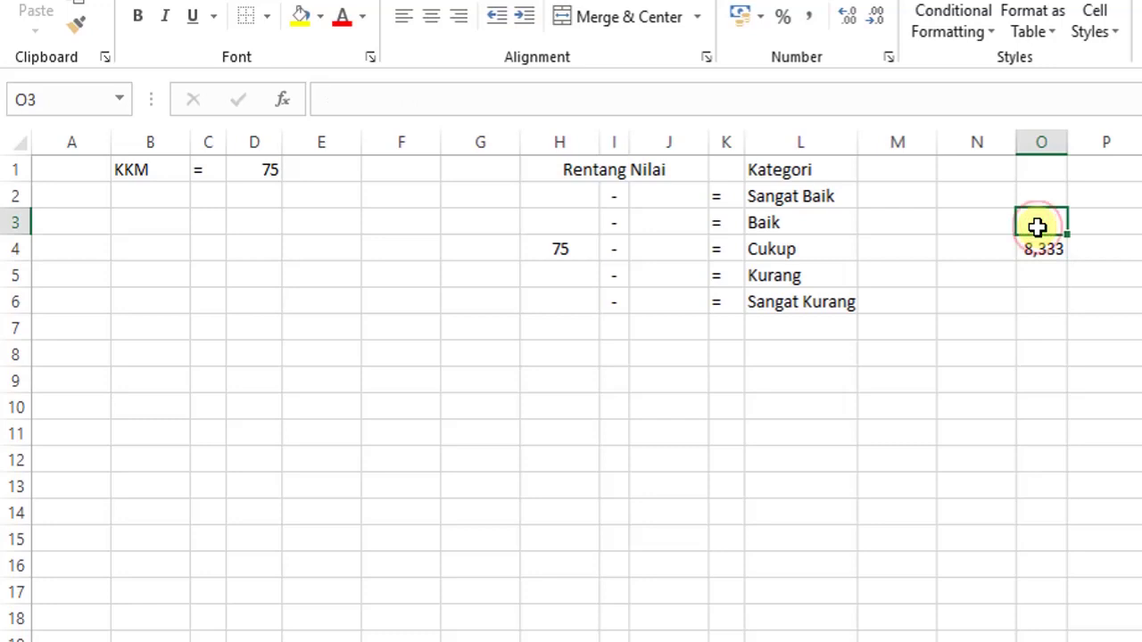
pyautogui.write('=')
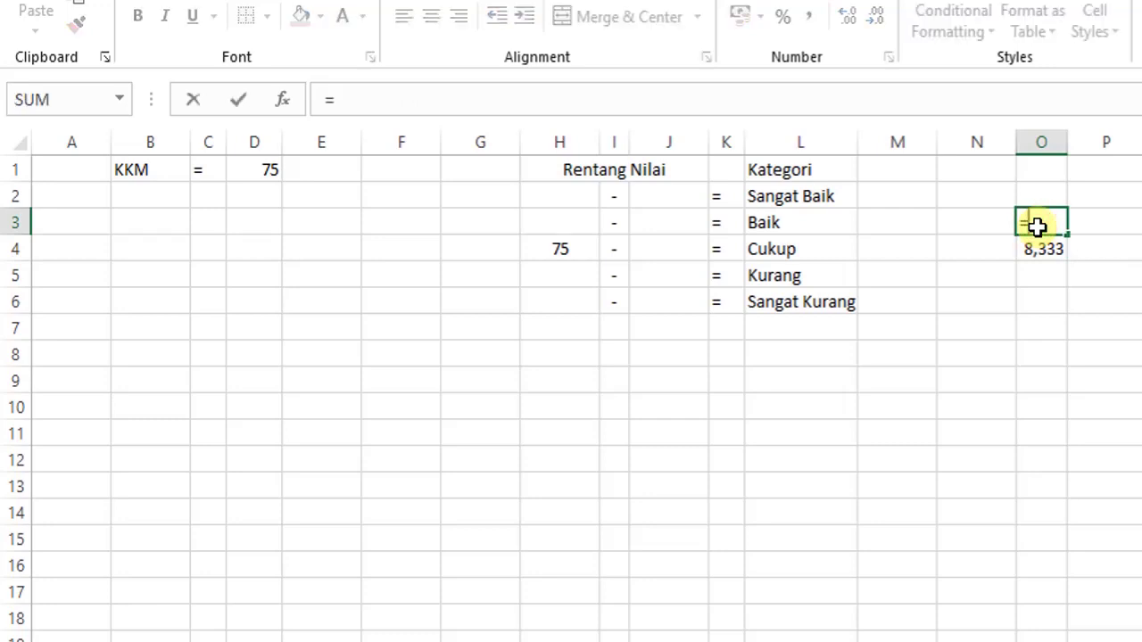
pyautogui.write('Roun')
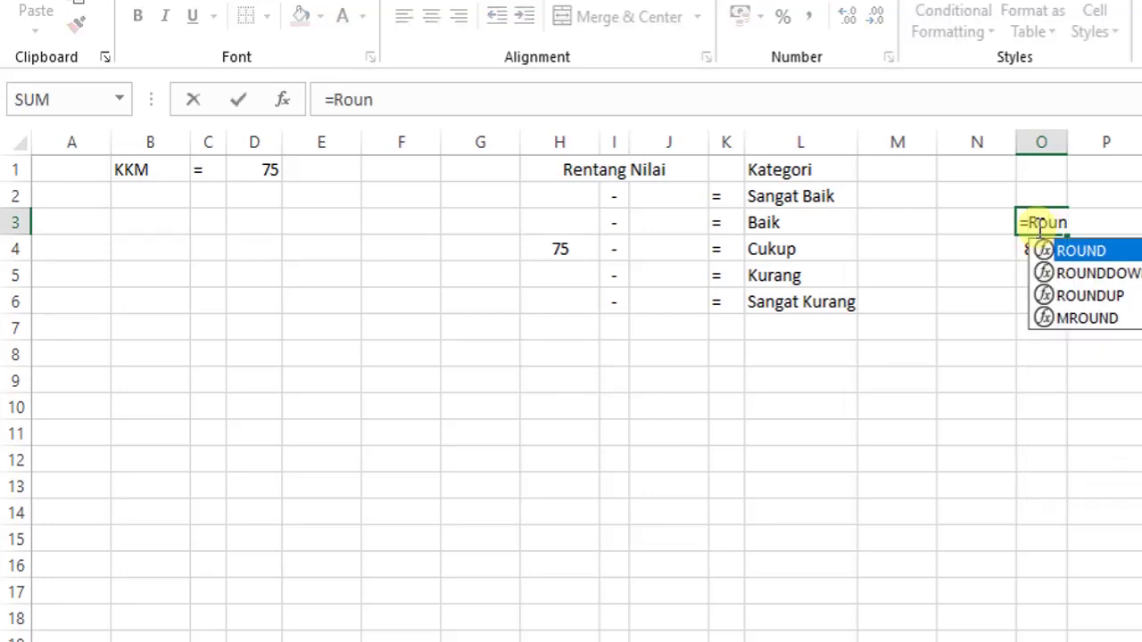
pyautogui.doubleClick(1082, 251)
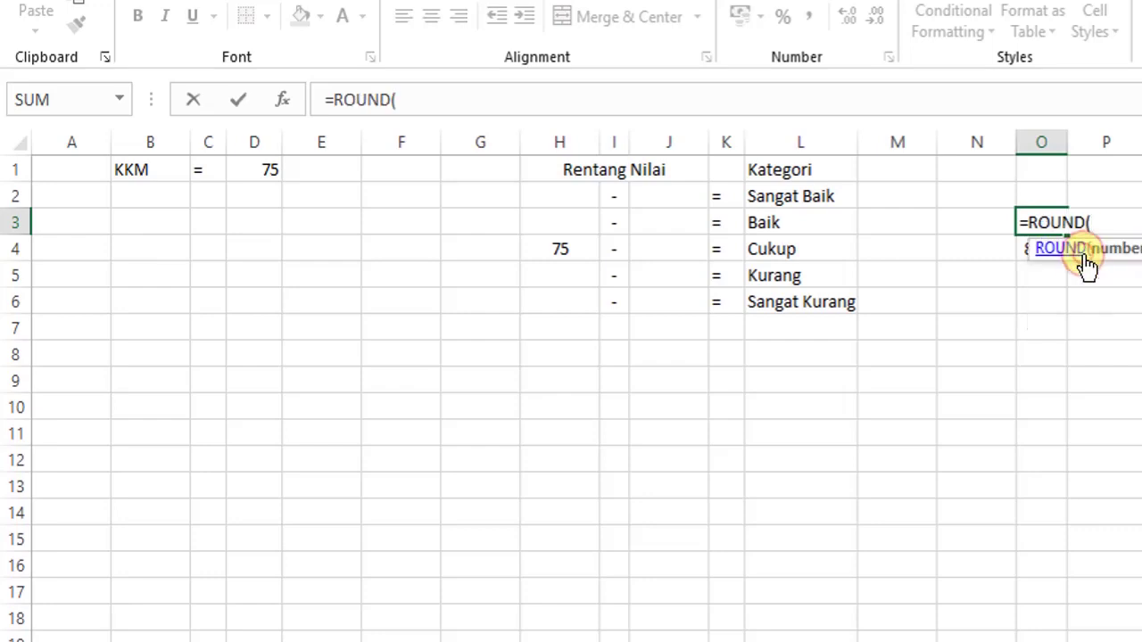
pyautogui.click(1000, 251)
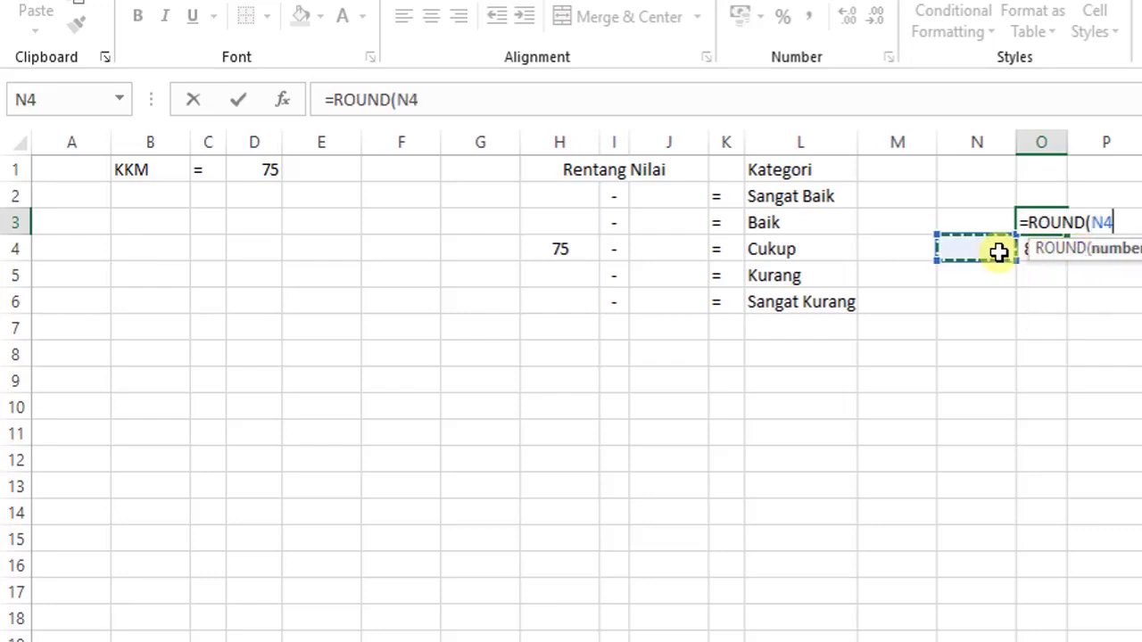
pyautogui.press('Right')
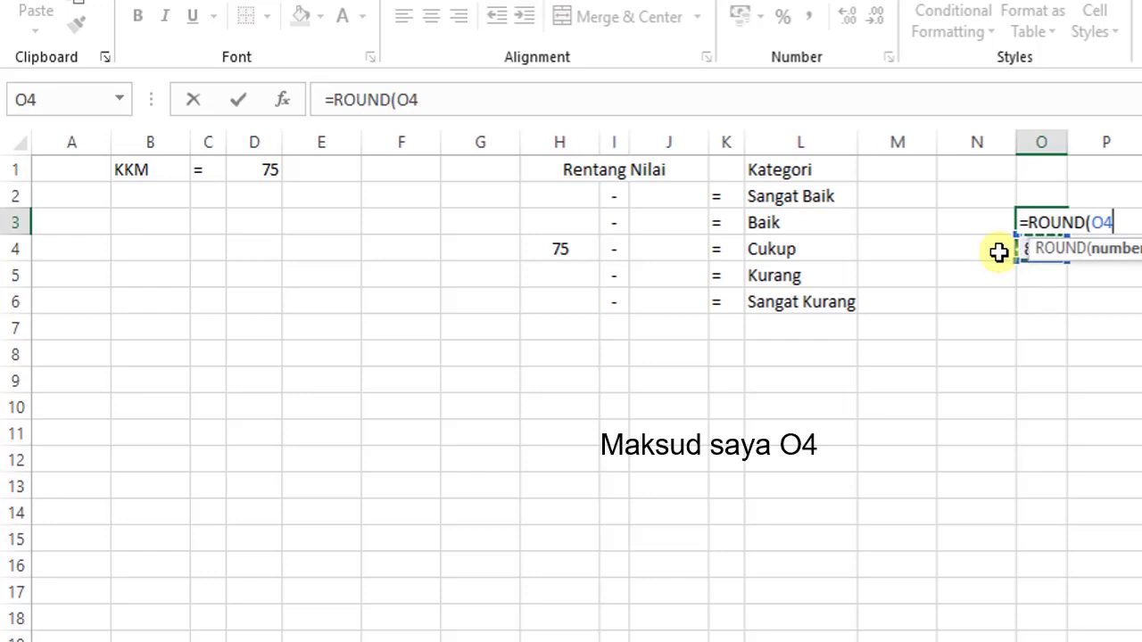
pyautogui.write(';0')
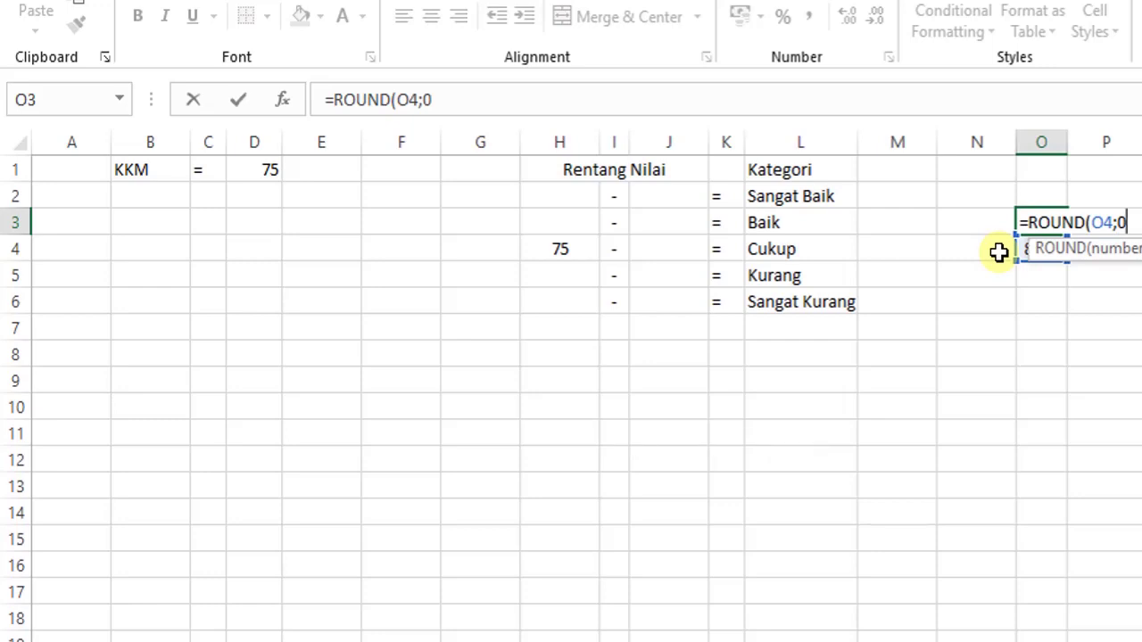
pyautogui.write(')')
pyautogui.press('Return')
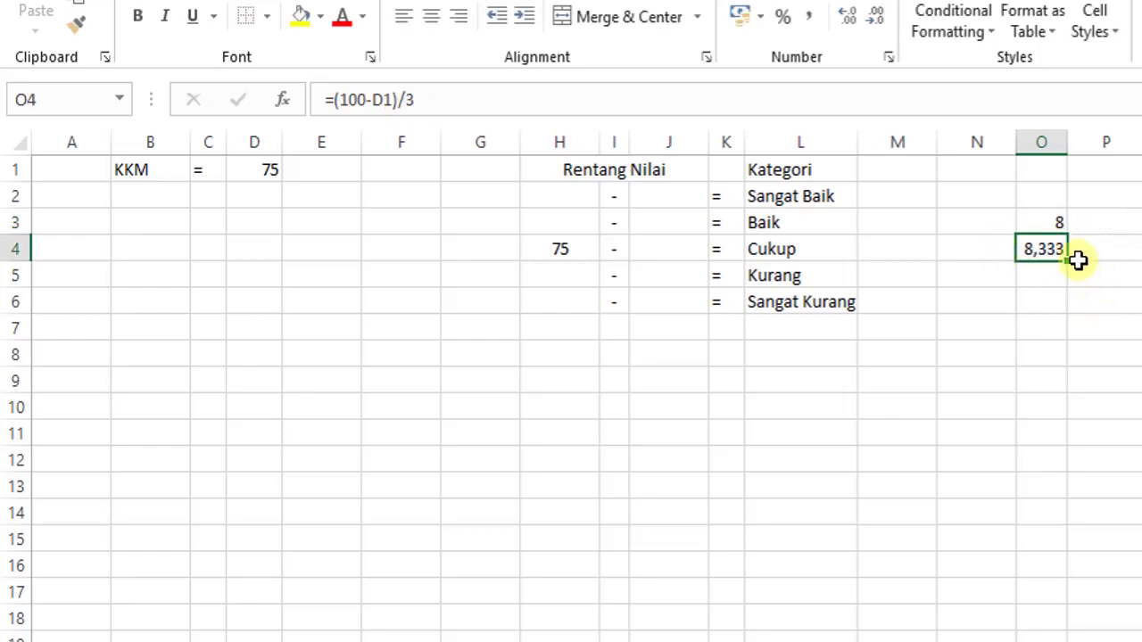
pyautogui.click(1050, 224)
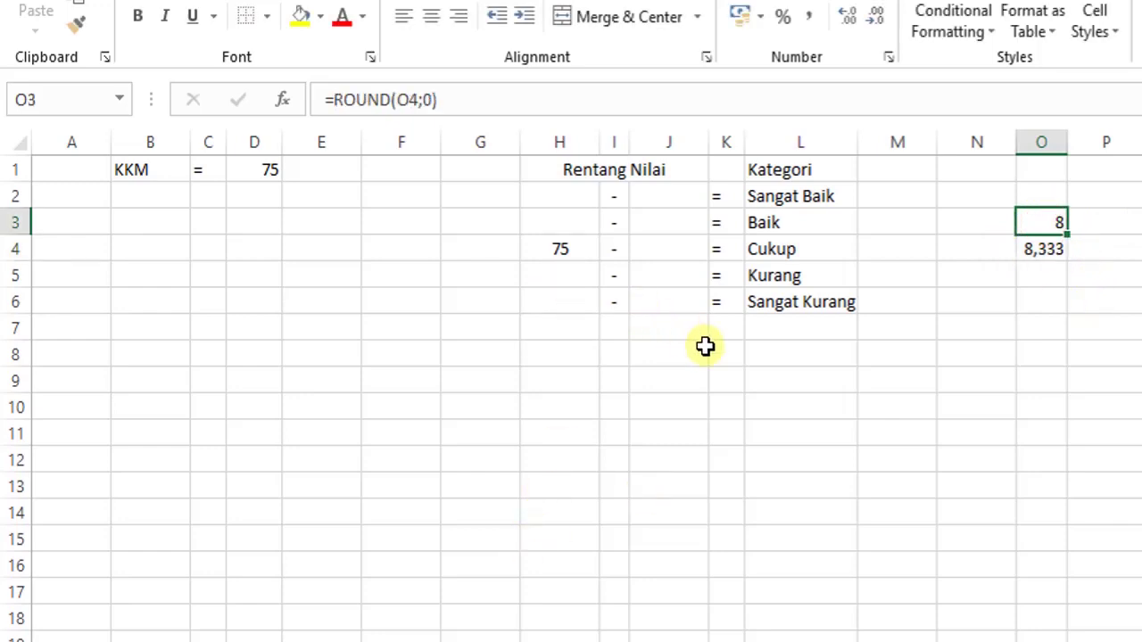
# Step: Calculate the upper limit of the "Cukup" range in J4 with =H4+O3
pyautogui.click(671, 250)
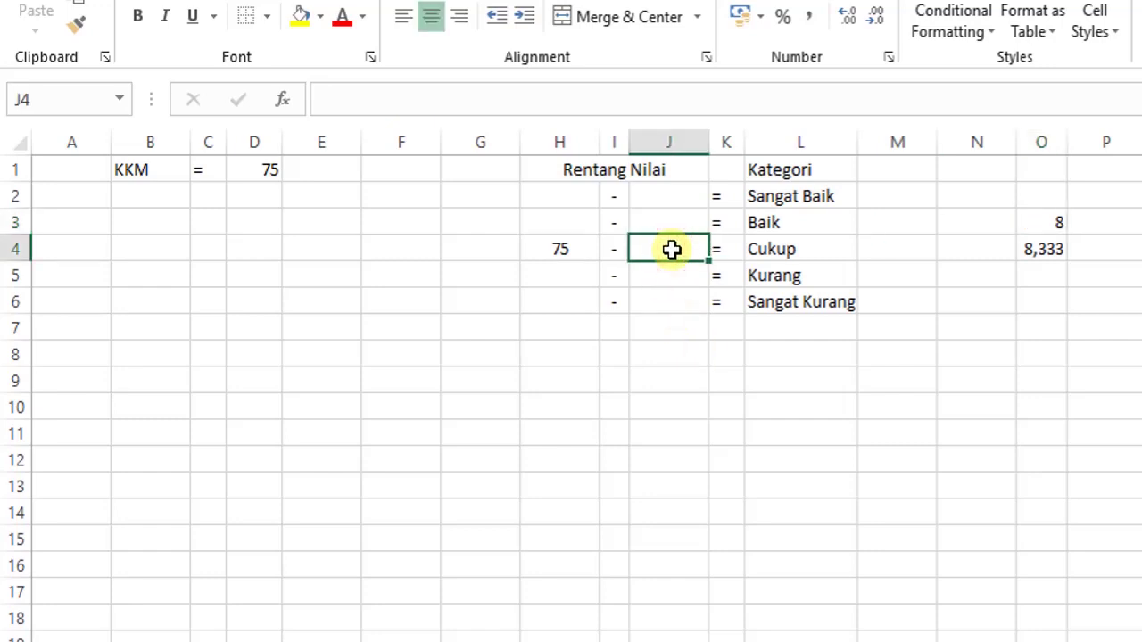
pyautogui.write('=')
pyautogui.click(563, 252)
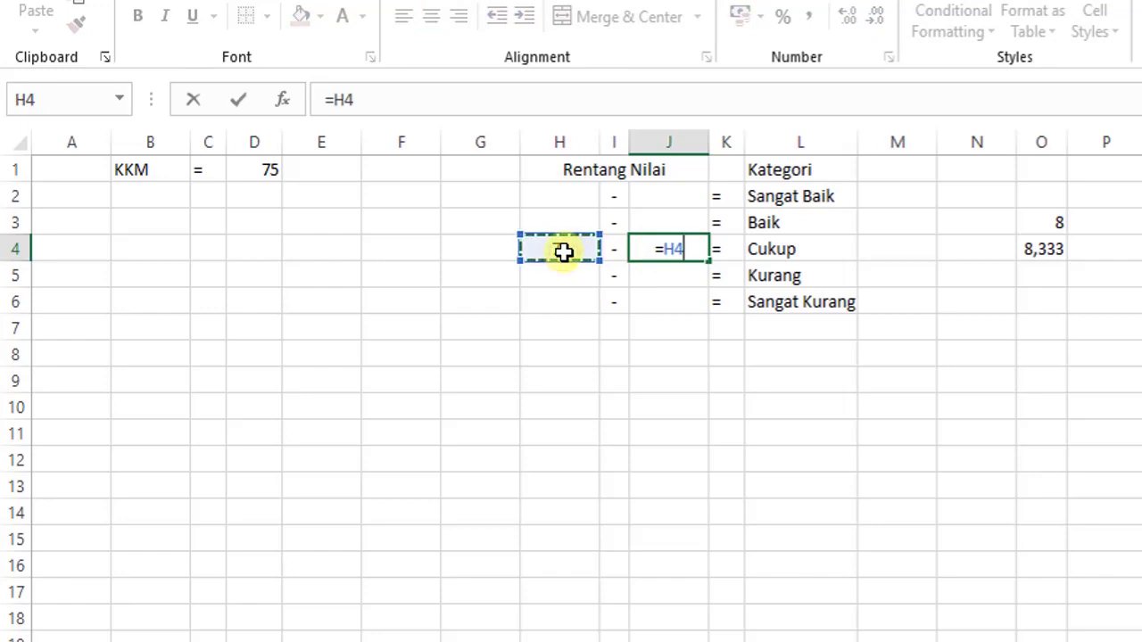
pyautogui.write('+')
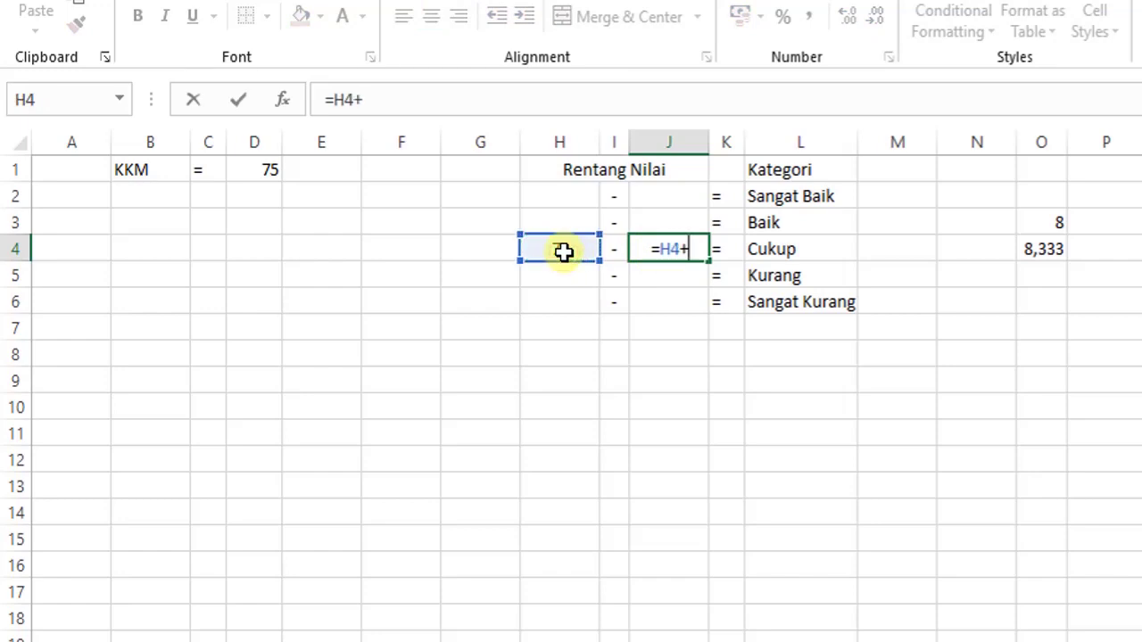
pyautogui.click(1035, 224)
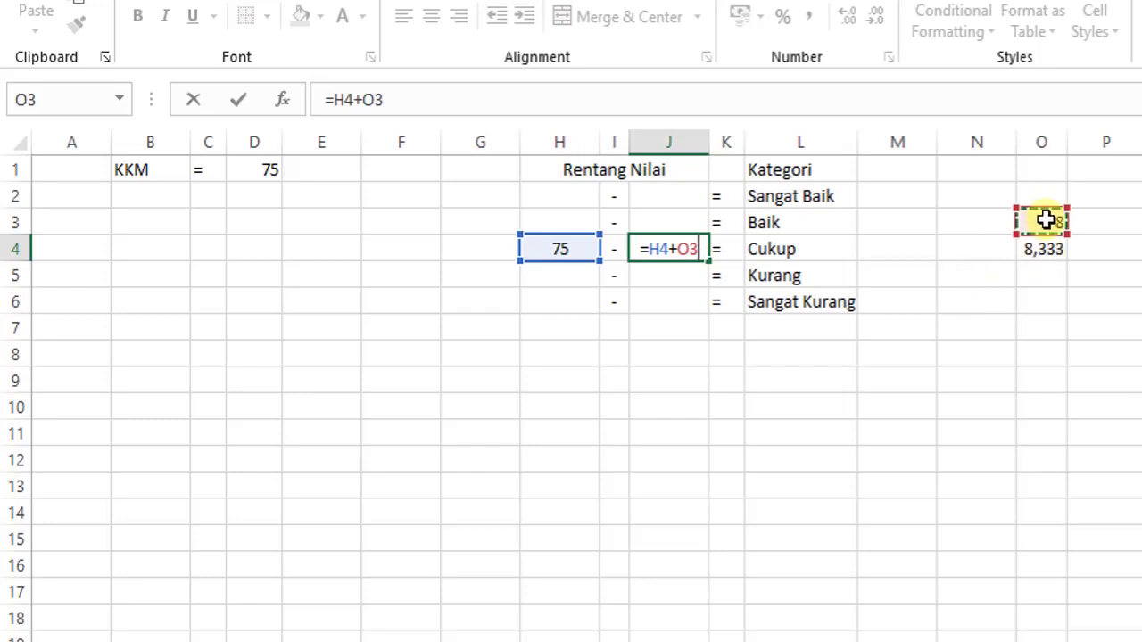
pyautogui.press('Return')
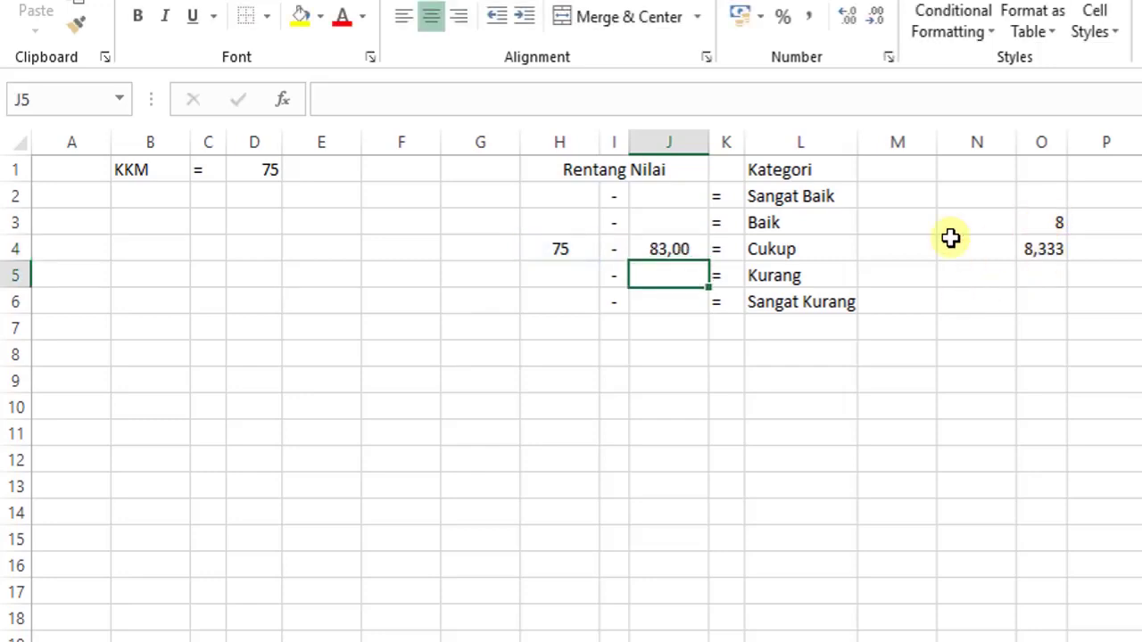
# Step: Calculate the lower limit of the "Baik" range in H3 with =J4+1
pyautogui.click(563, 228)
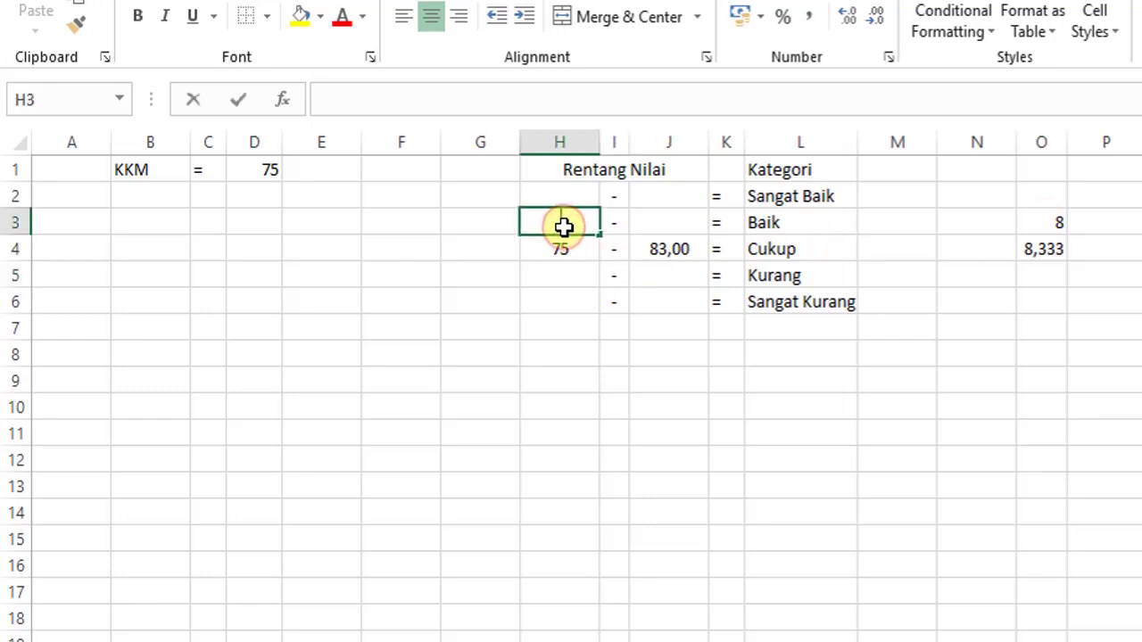
pyautogui.write('=')
pyautogui.click(654, 244)
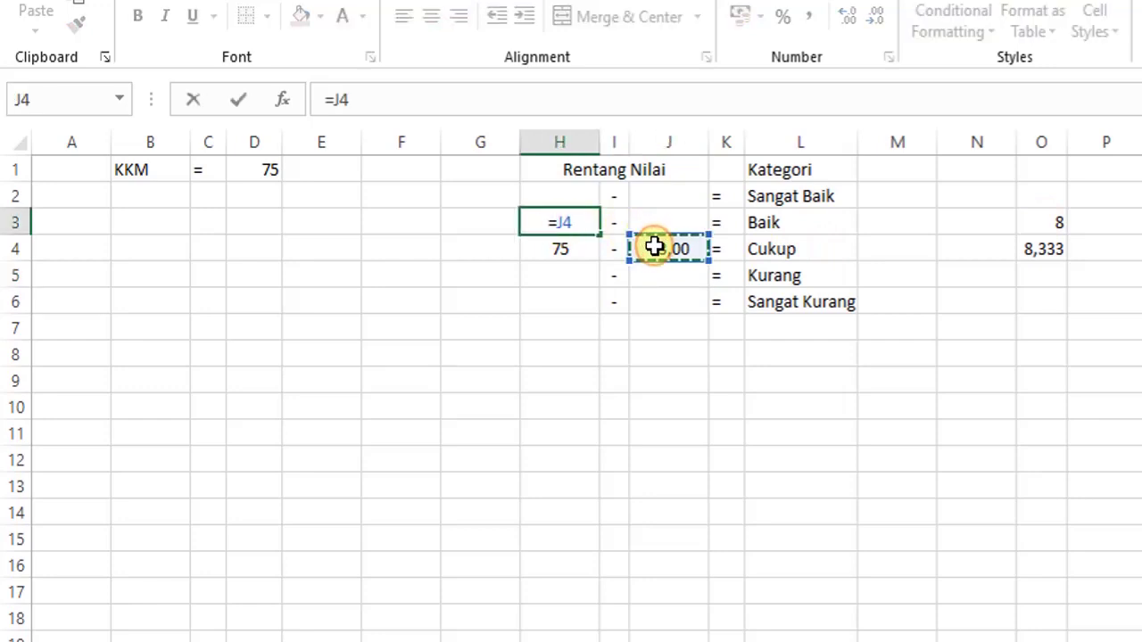
pyautogui.write('+1')
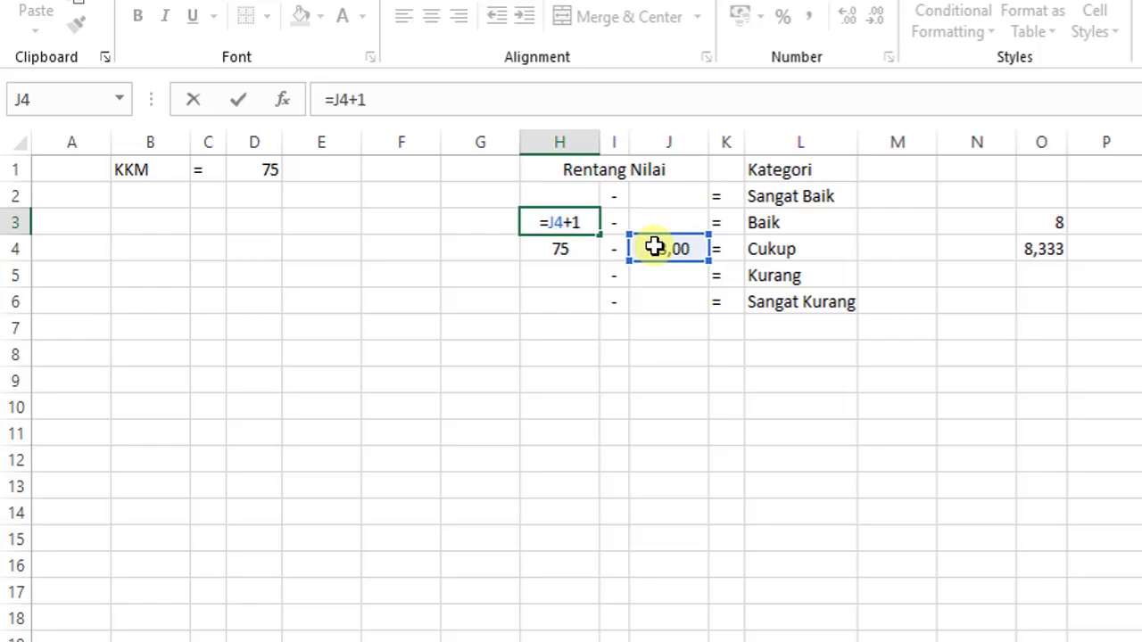
pyautogui.press('Return')
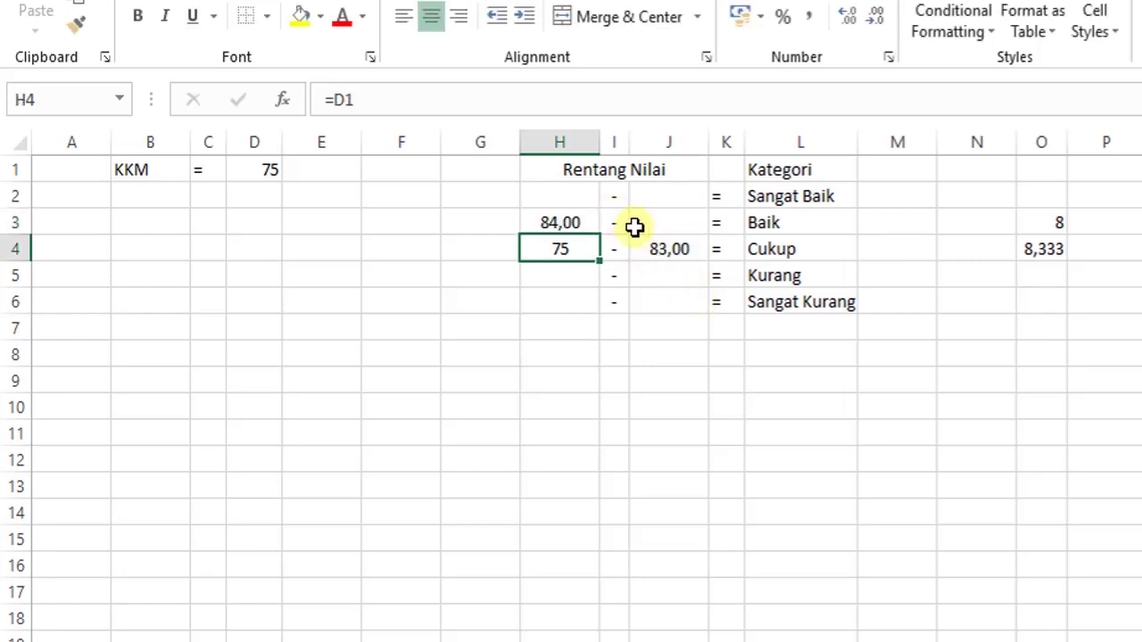
# Step: Calculate the upper limit of the "Baik" range in J3 with =H3+O3
pyautogui.click(657, 225)
pyautogui.write('=')
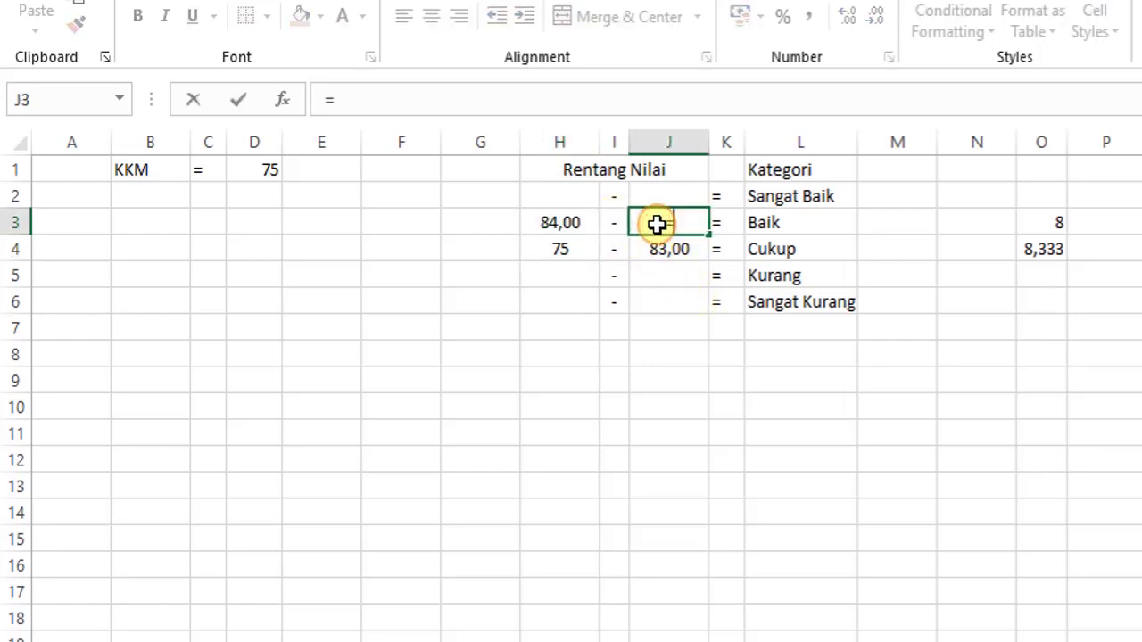
pyautogui.click(551, 222)
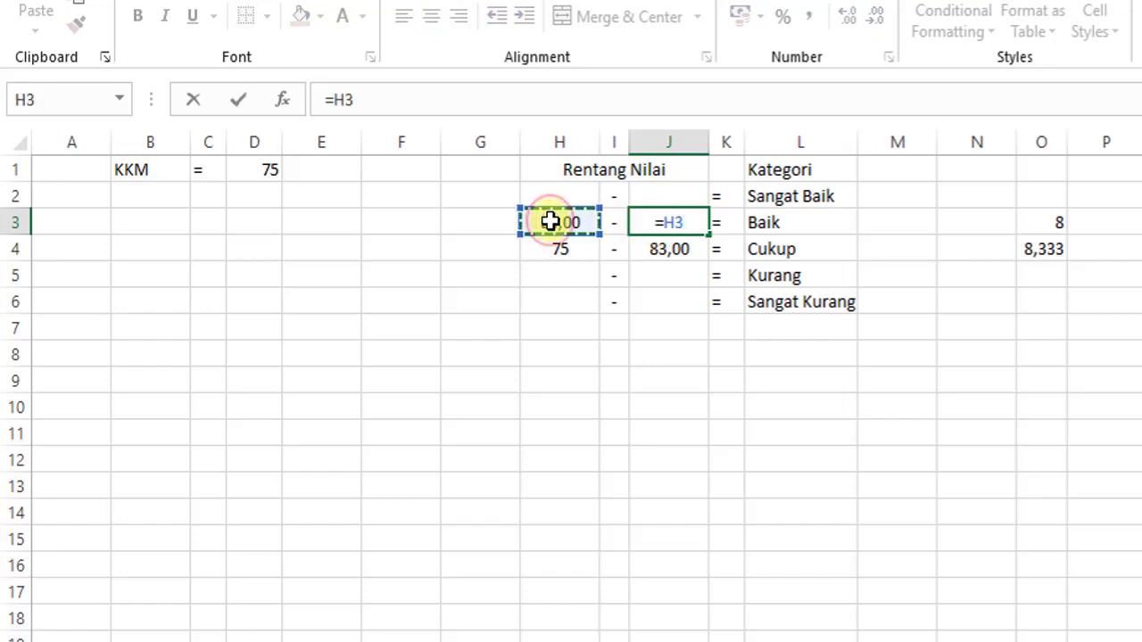
pyautogui.write('+')
pyautogui.click(1042, 219)
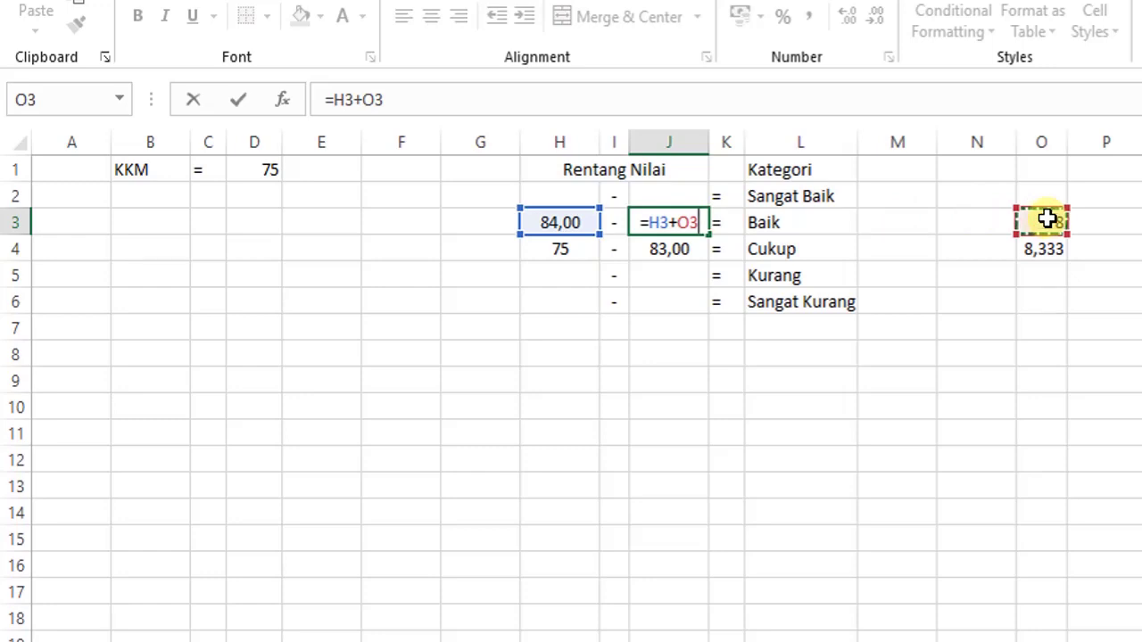
pyautogui.press('Return')
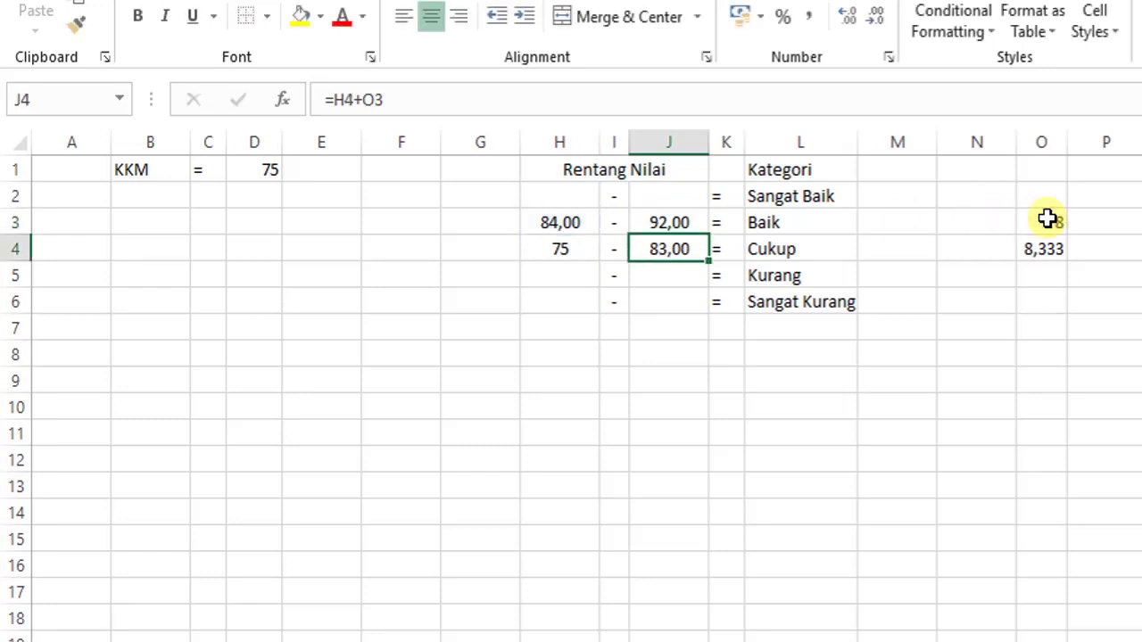
# Step: Calculate the lower limit of the "Sangat Baik" range in H2 with =J3+1
pyautogui.click(566, 196)
pyautogui.write('=')
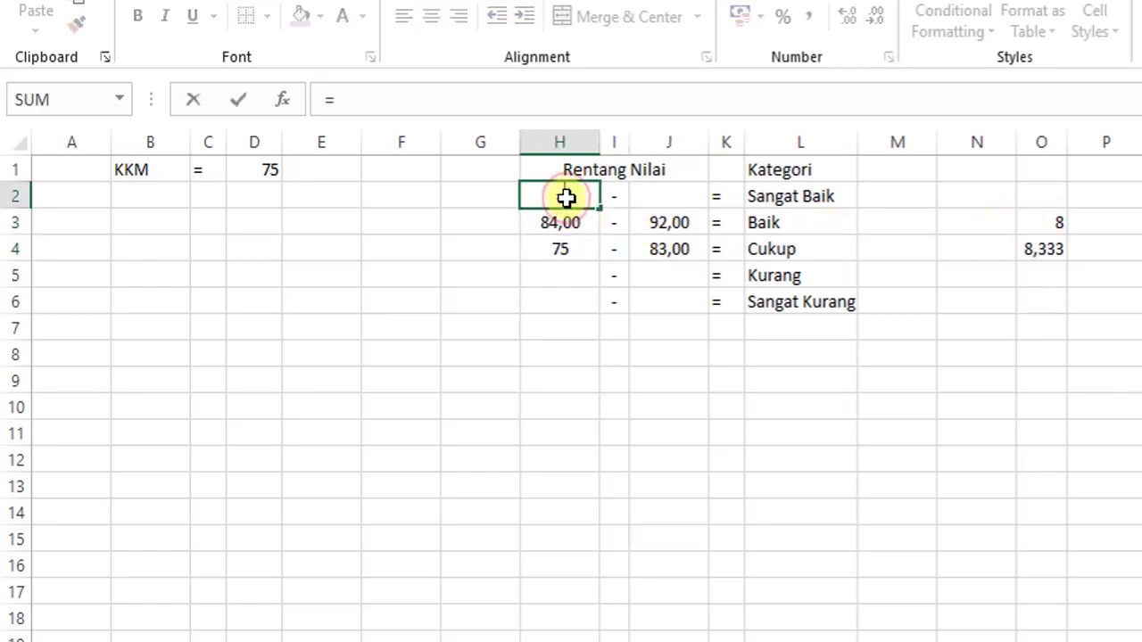
pyautogui.click(683, 223)
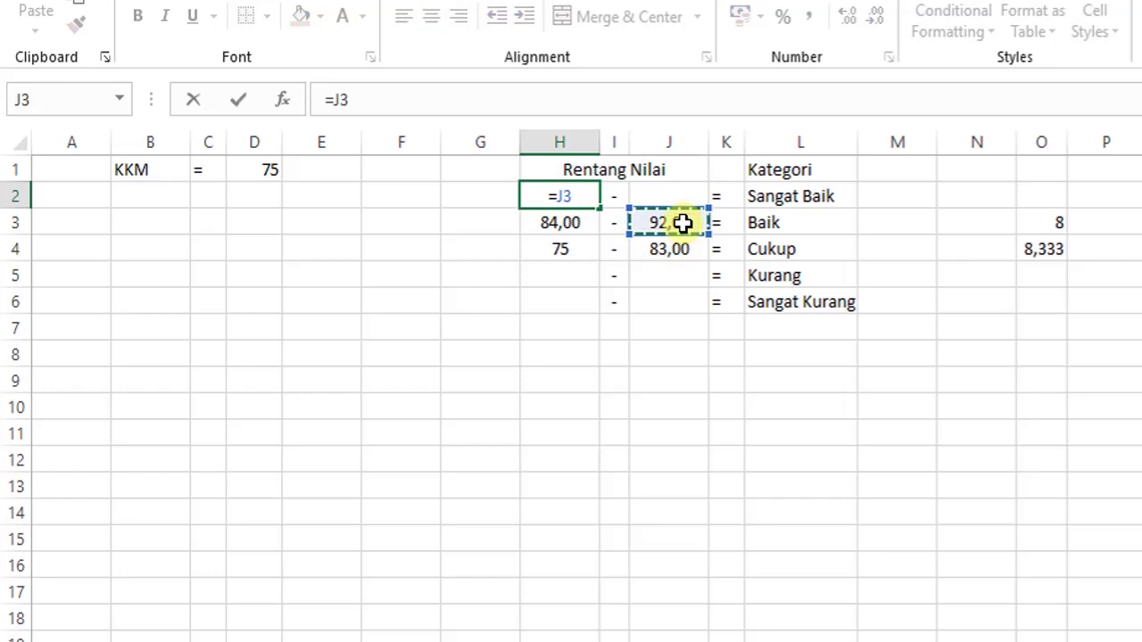
pyautogui.write('+1')
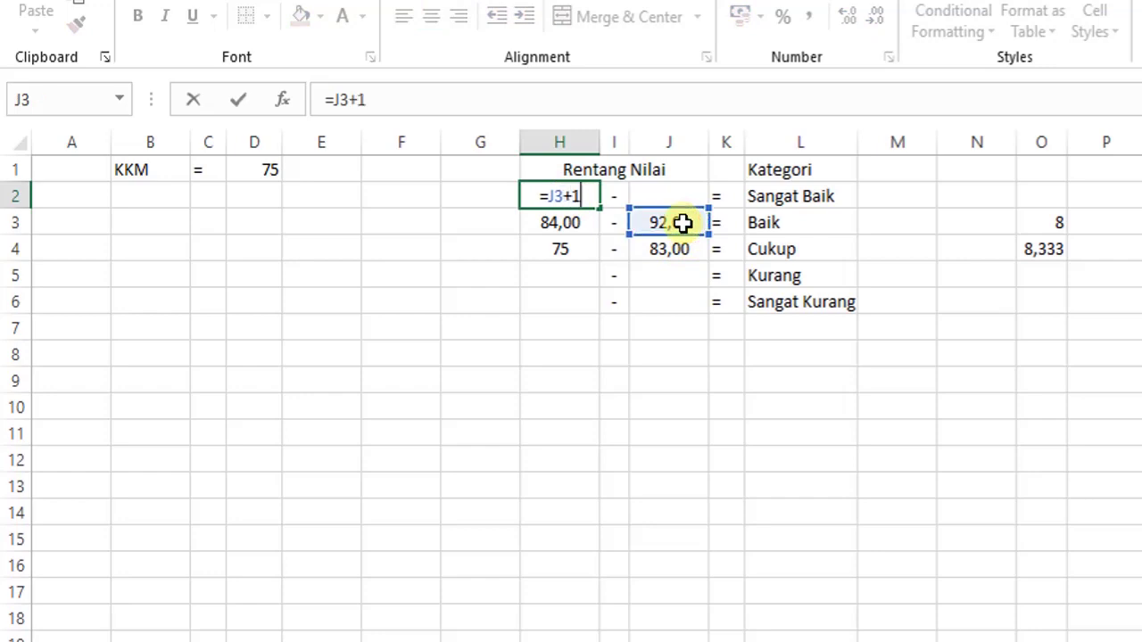
pyautogui.press('Return')
# Step: Enter 100 in J2 as the upper limit of the "Sangat Baik" range
pyautogui.click(683, 203)
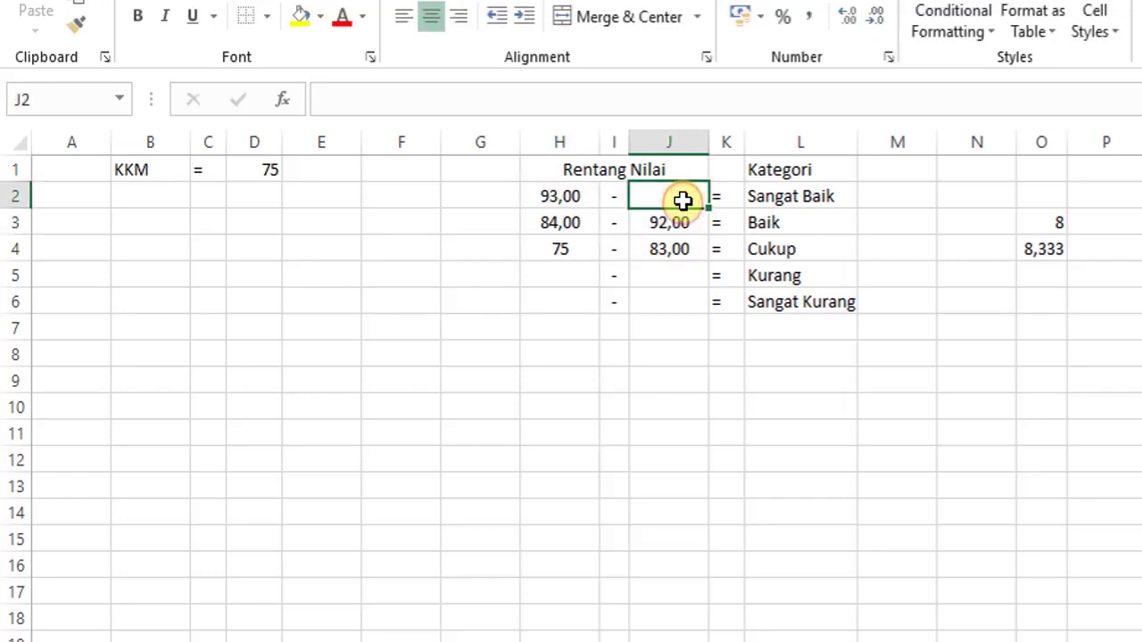
pyautogui.write('1000')
pyautogui.press('BackSpace')
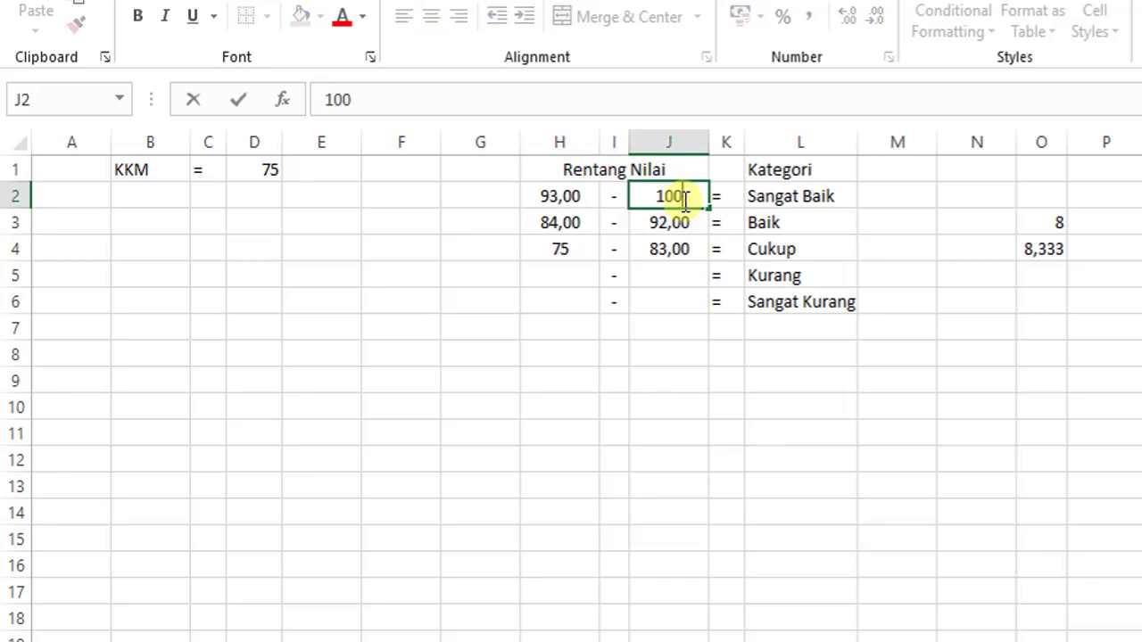
pyautogui.press('Return')
# Step: Calculate the upper limit of the "Kurang" range in J5 with =H4-1
pyautogui.press('Return')
pyautogui.press('Return')
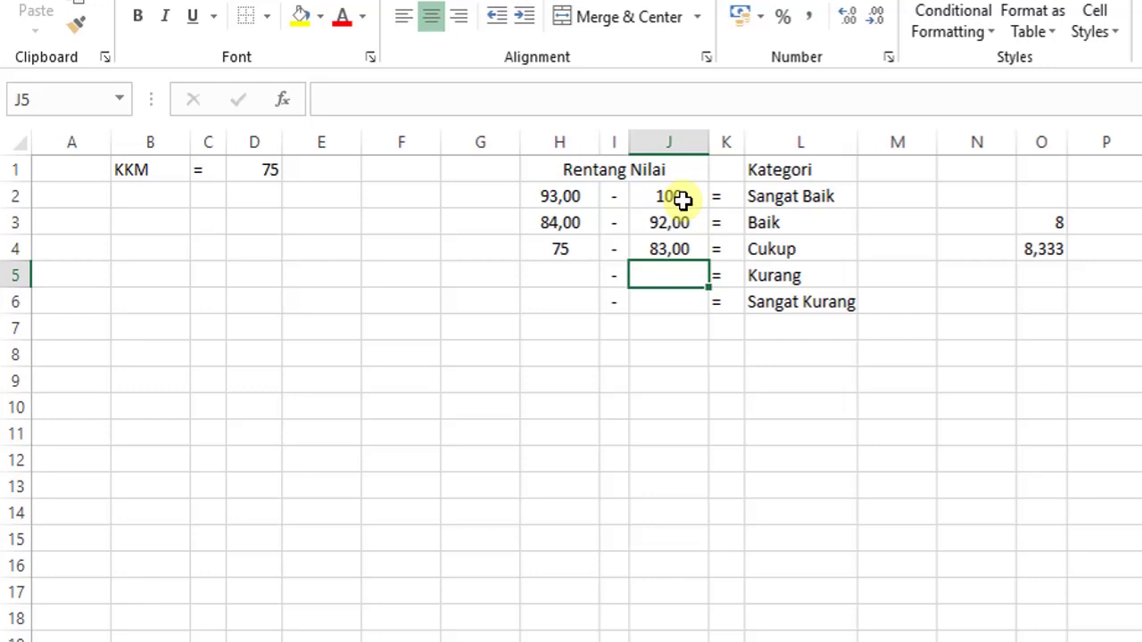
pyautogui.write('=')
pyautogui.click(541, 252)
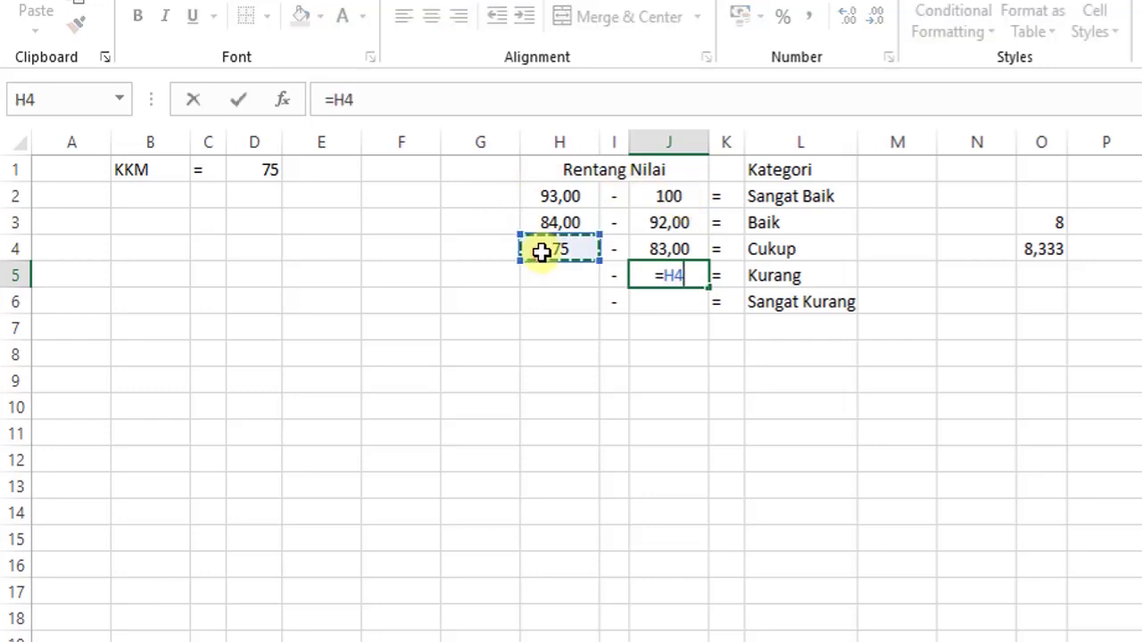
pyautogui.write('-')
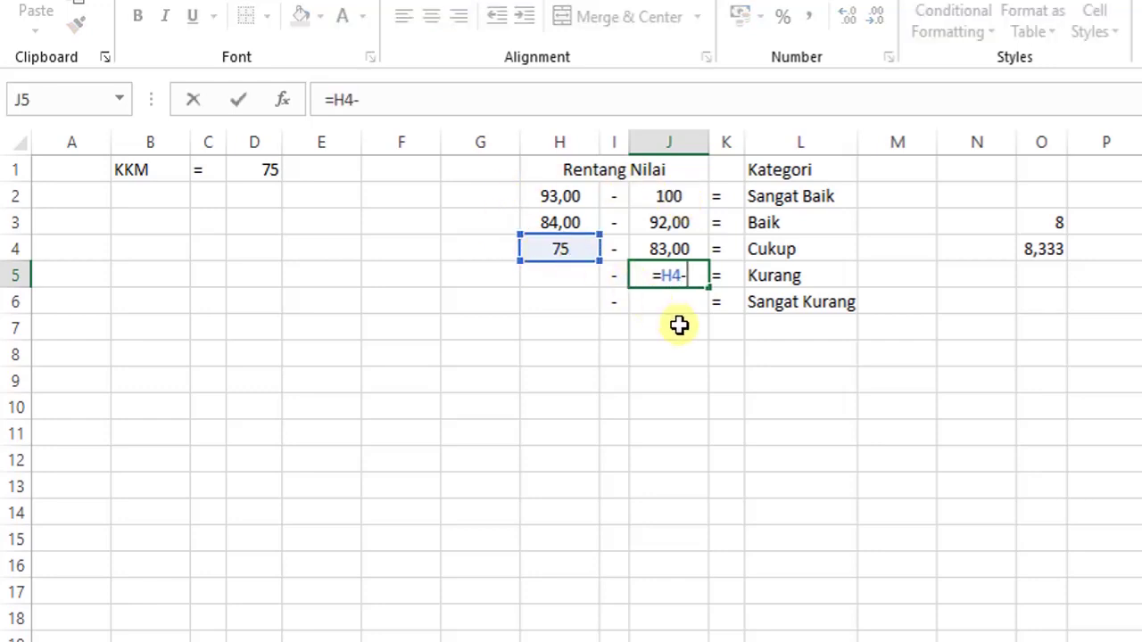
pyautogui.write('1')
pyautogui.press('Return')
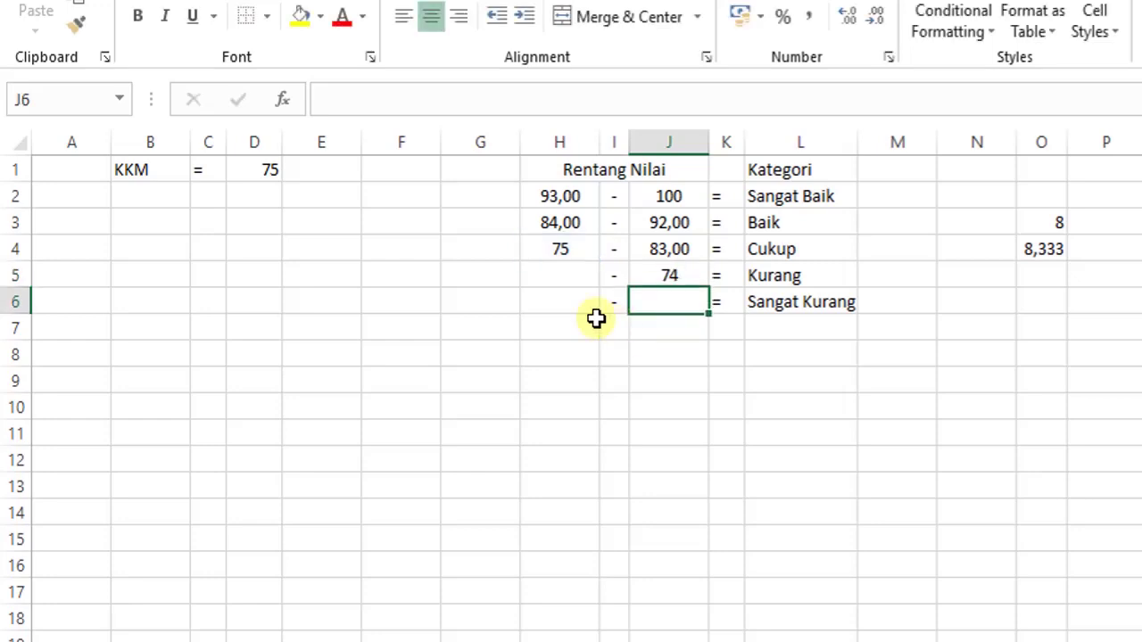
# Step: Calculate the lower limit of the "Kurang" range in H5 with =J5-O3
pyautogui.click(573, 276)
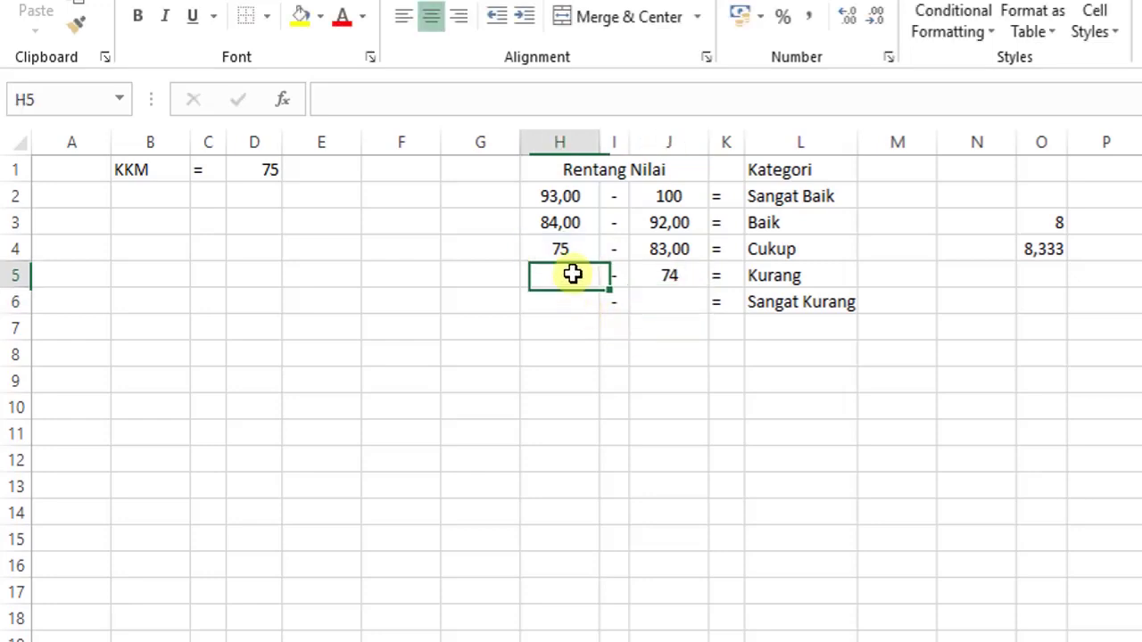
pyautogui.write('=')
pyautogui.click(652, 276)
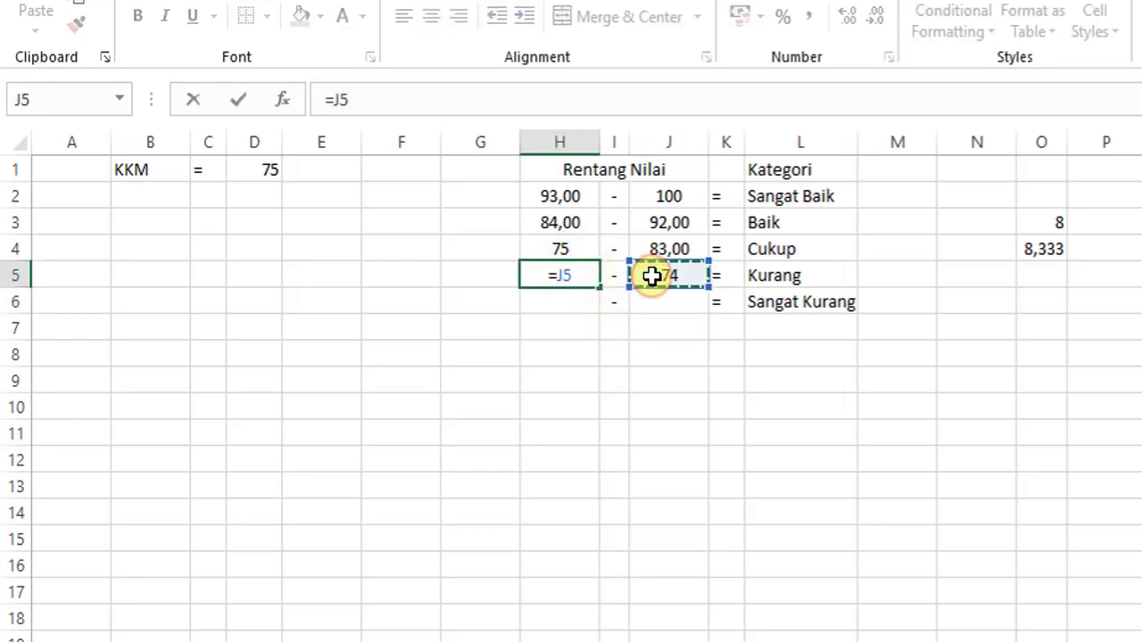
pyautogui.write('-')
pyautogui.click(1036, 228)
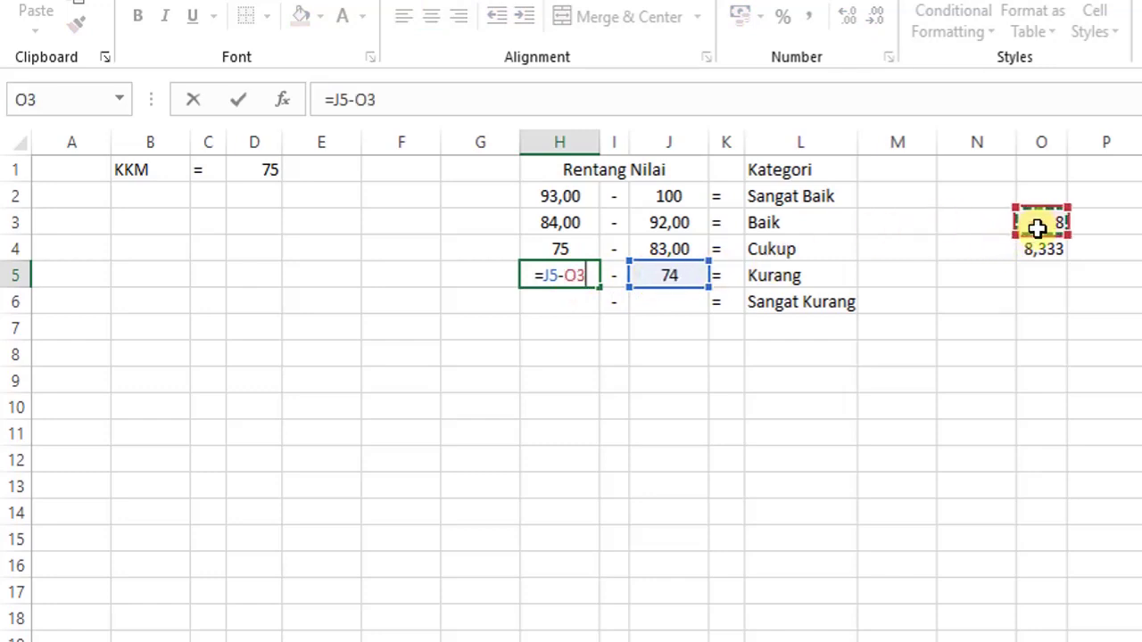
pyautogui.press('Return')
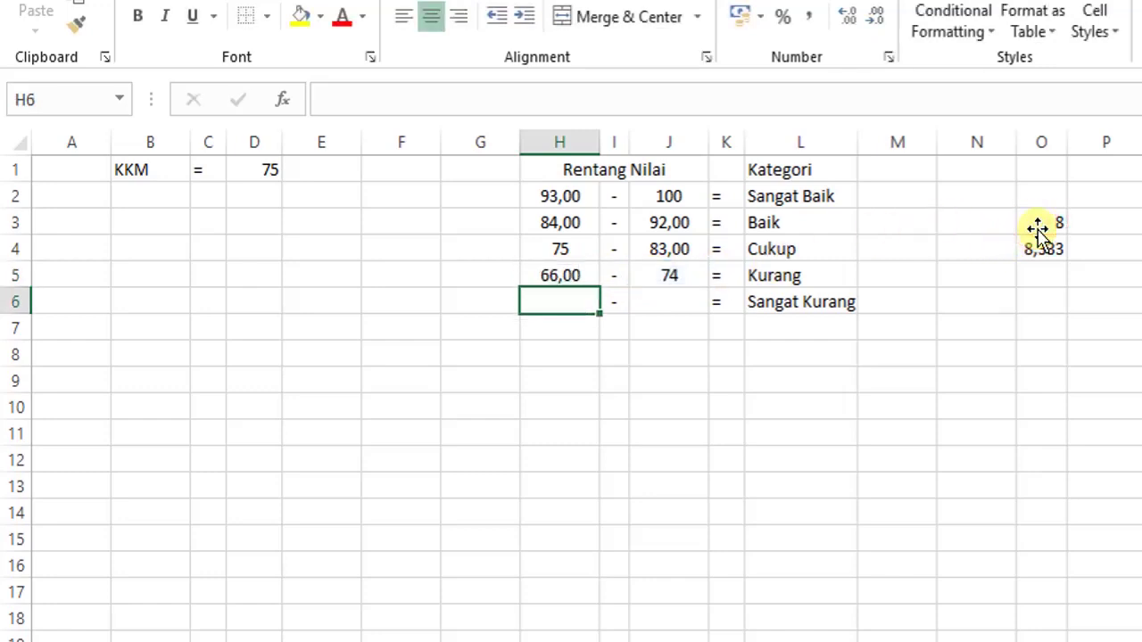
# Step: Calculate the upper limit of the "Sangat Kurang" range in J6 with =H5-1
pyautogui.click(678, 298)
pyautogui.write('=')
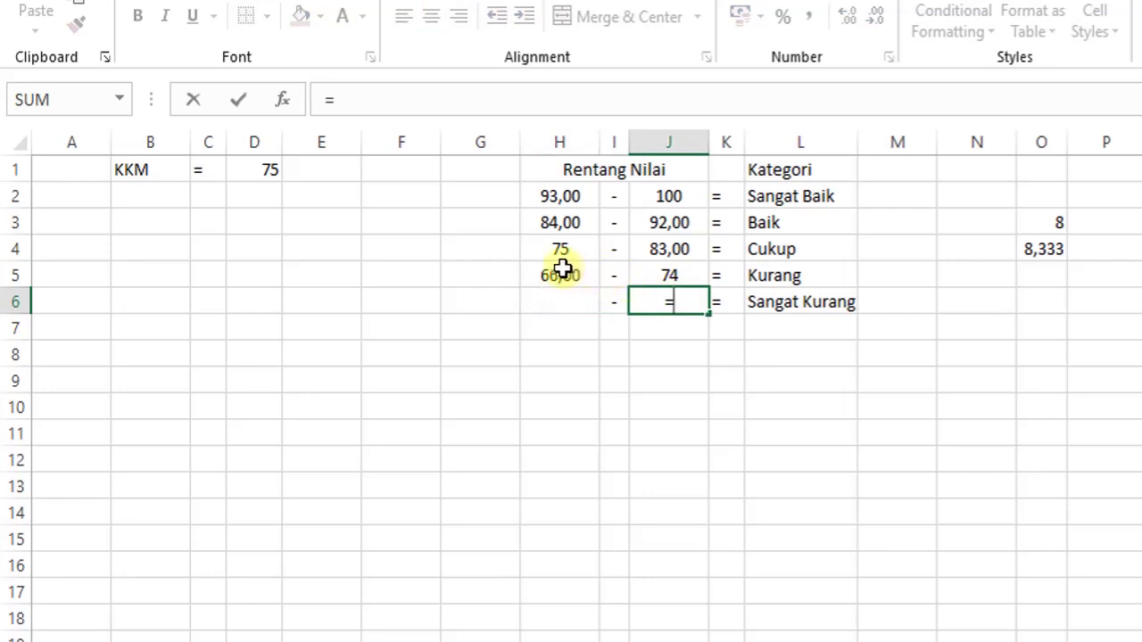
pyautogui.click(556, 275)
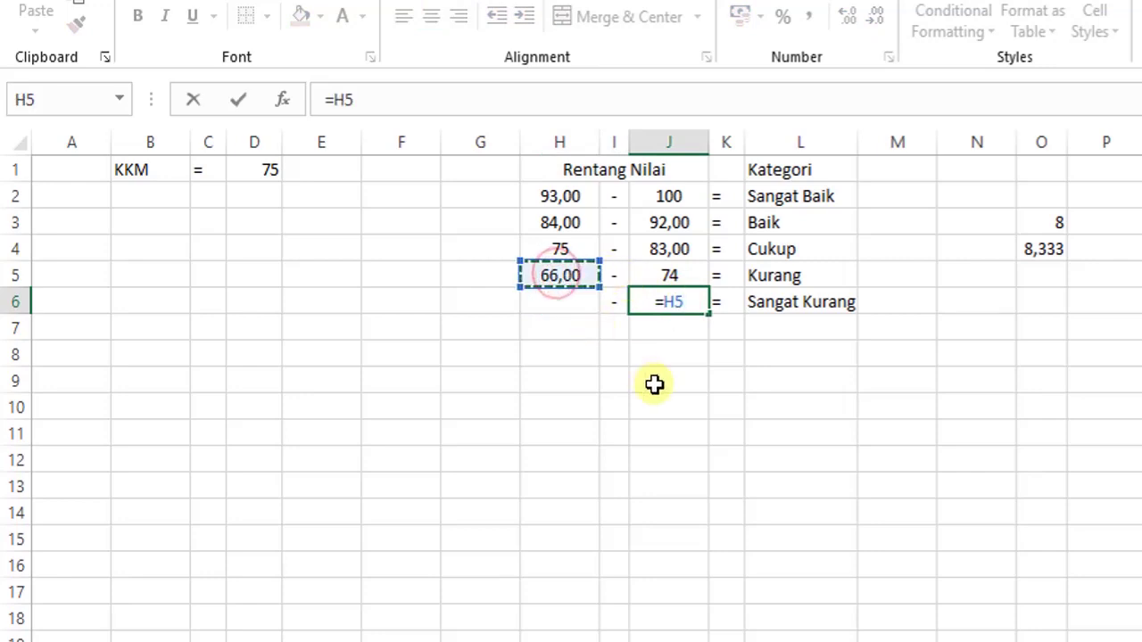
pyautogui.write('-1')
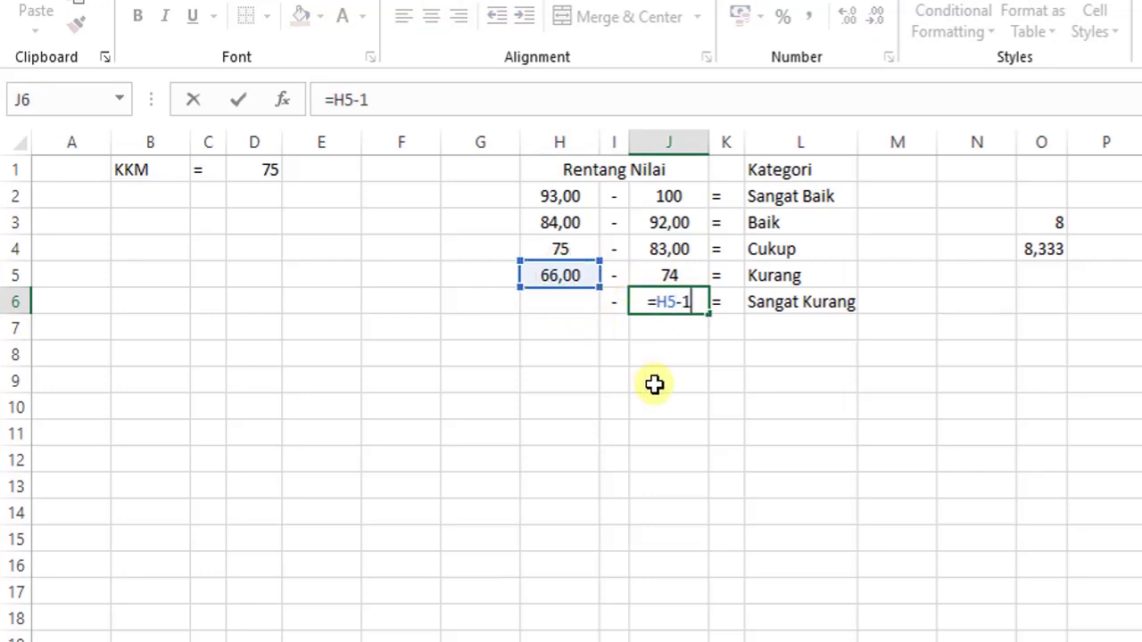
pyautogui.press('Return')
# Step: Replace the dash in I6 of the "Sangat Kurang" row with </=
pyautogui.click(615, 299)
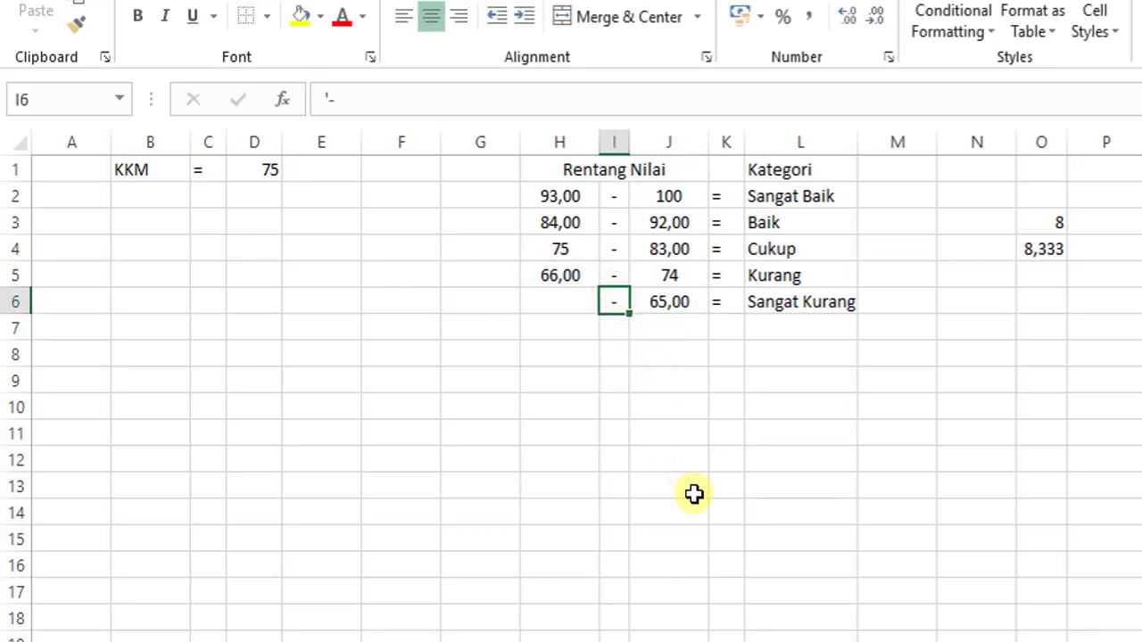
pyautogui.write('<')
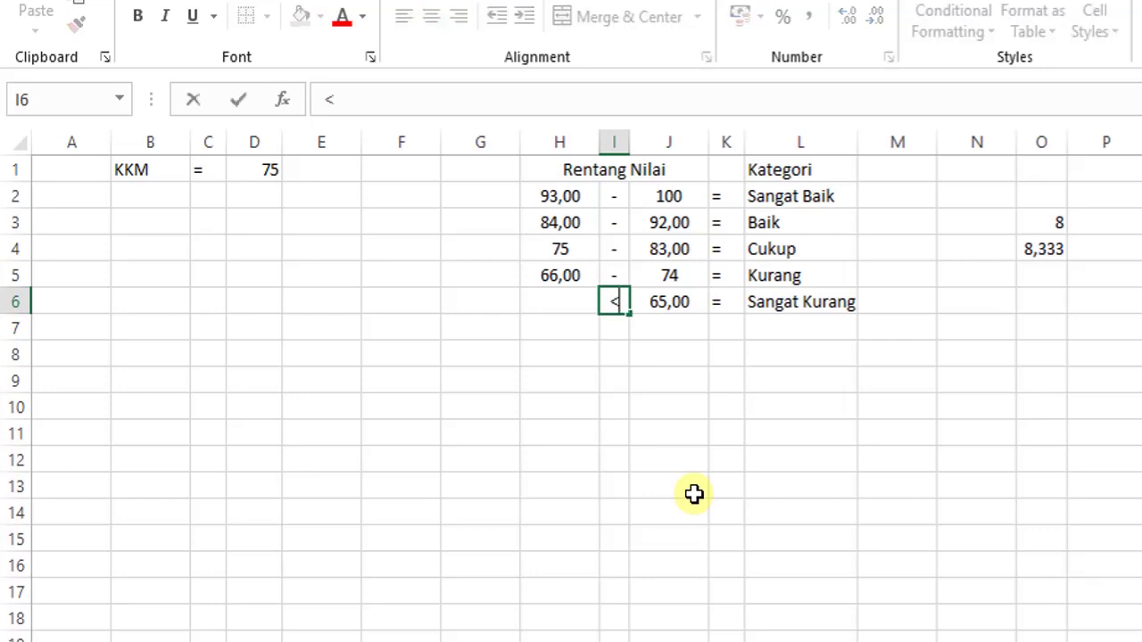
pyautogui.write('/=')
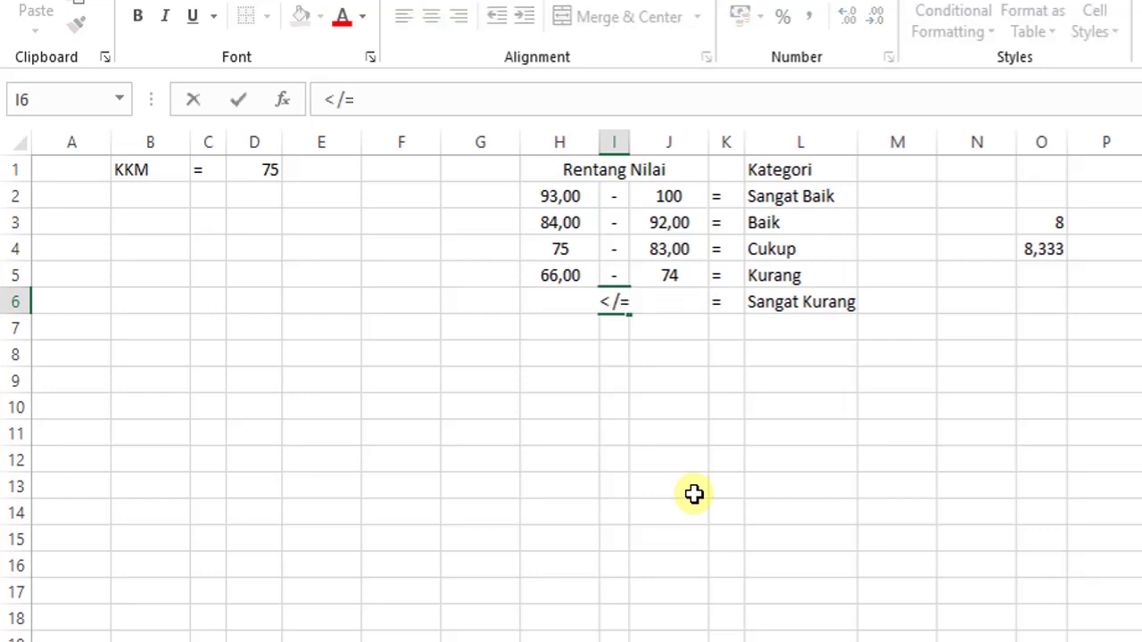
pyautogui.press('Return')
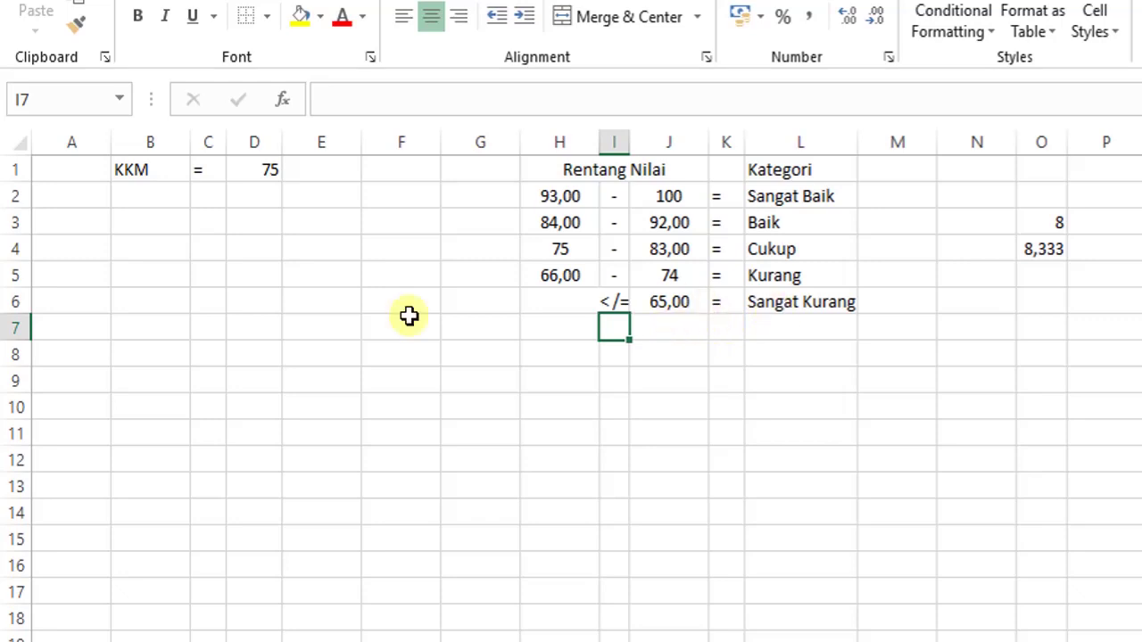
# Step: Test the score ranges with a KKM of 50 in D1 and inspect the rounded interval width in O3
pyautogui.click(267, 176)
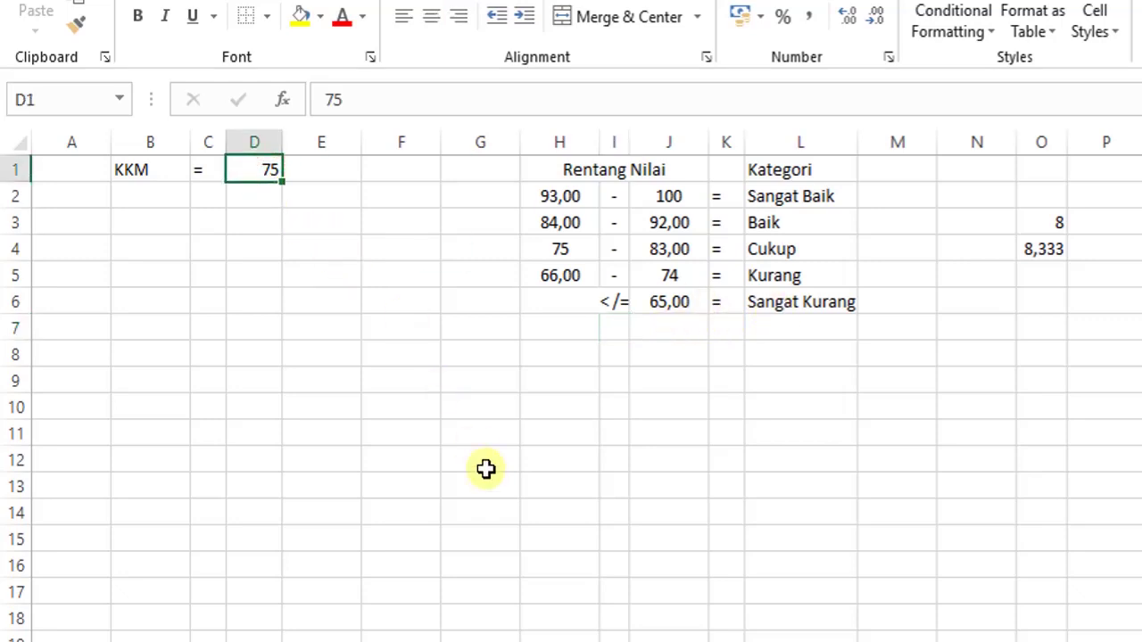
pyautogui.write('50')
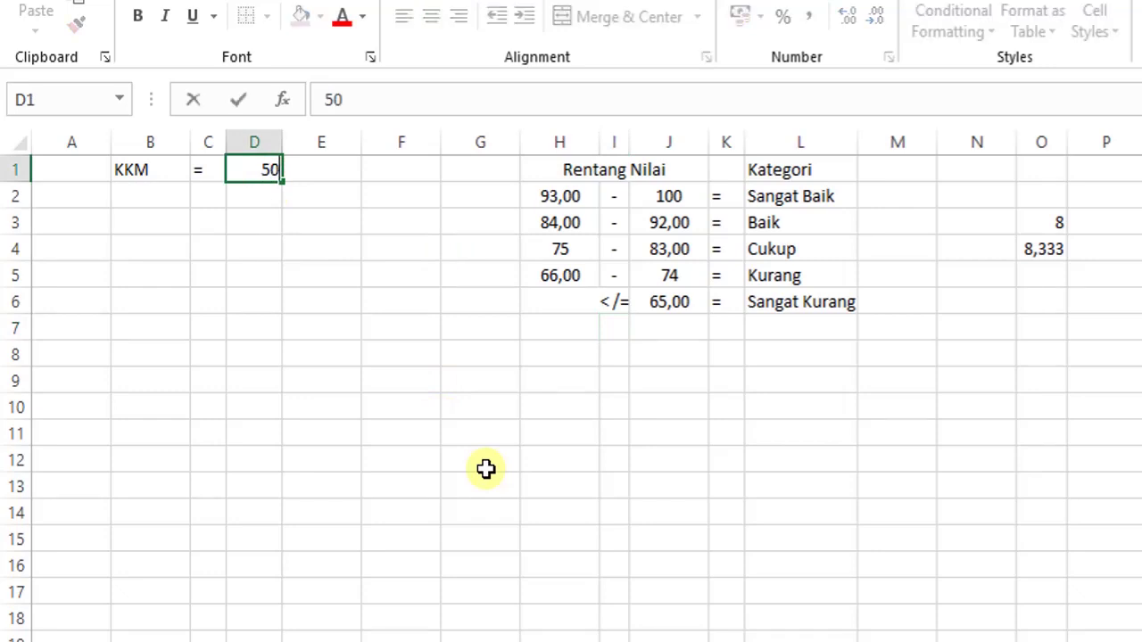
pyautogui.press('Return')
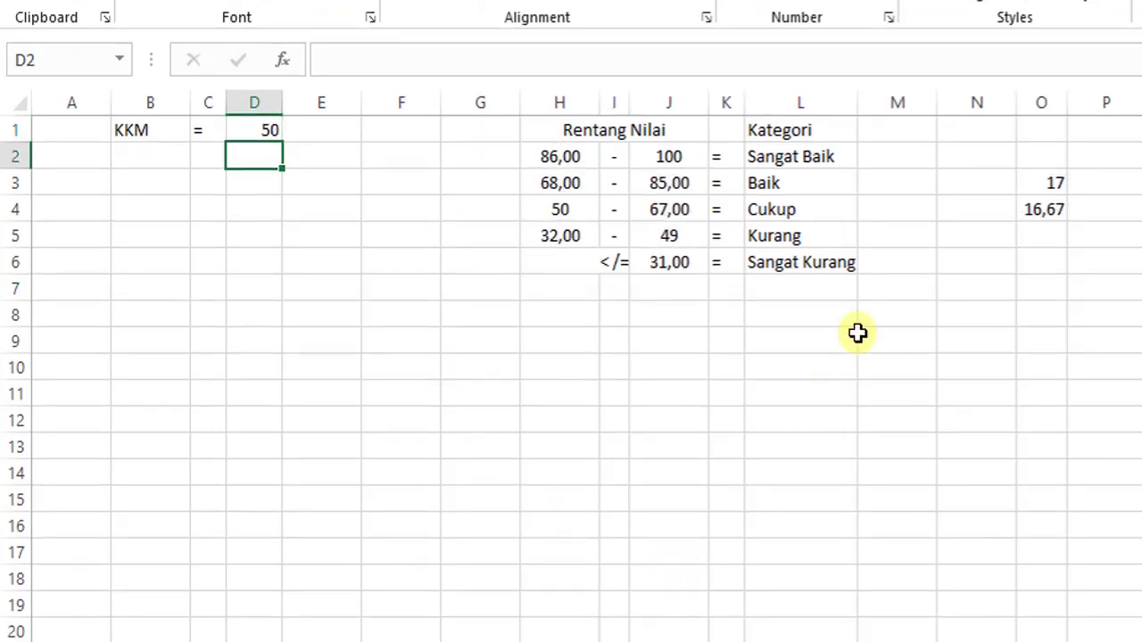
pyautogui.click(1049, 187)
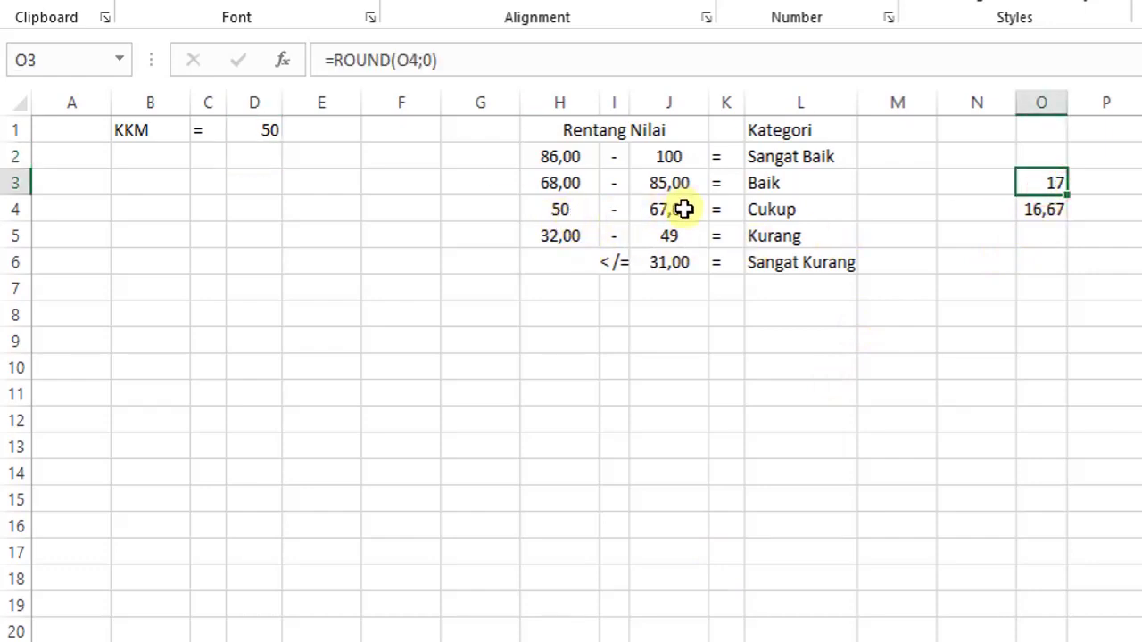
# Step: Test the score ranges with a KKM of 40 in D1
pyautogui.click(266, 134)
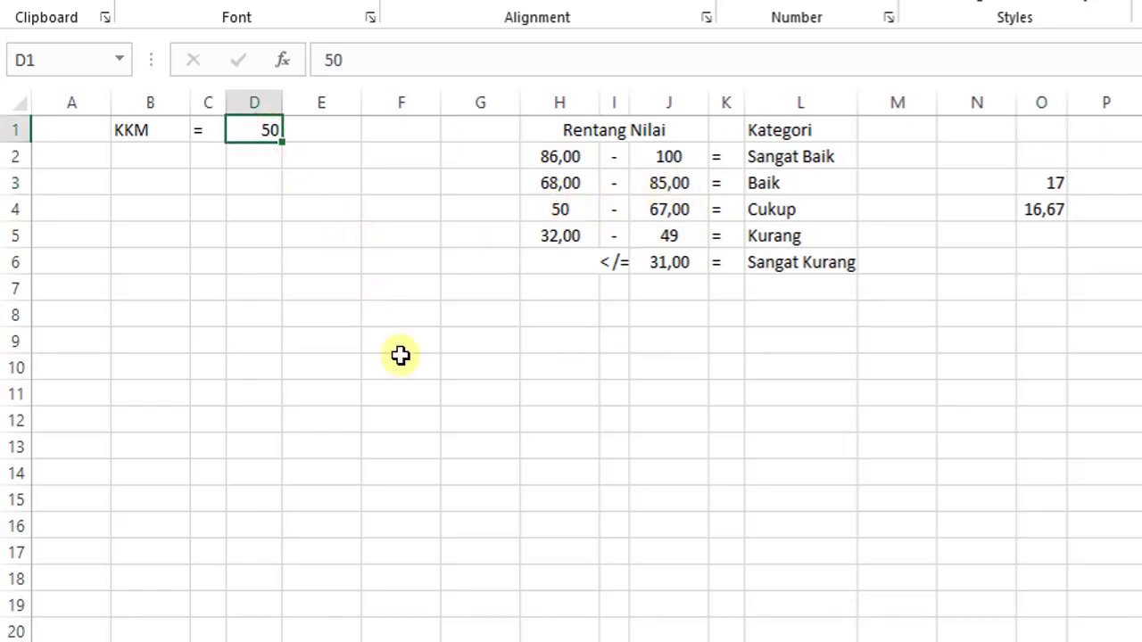
pyautogui.write('40')
pyautogui.press('Return')
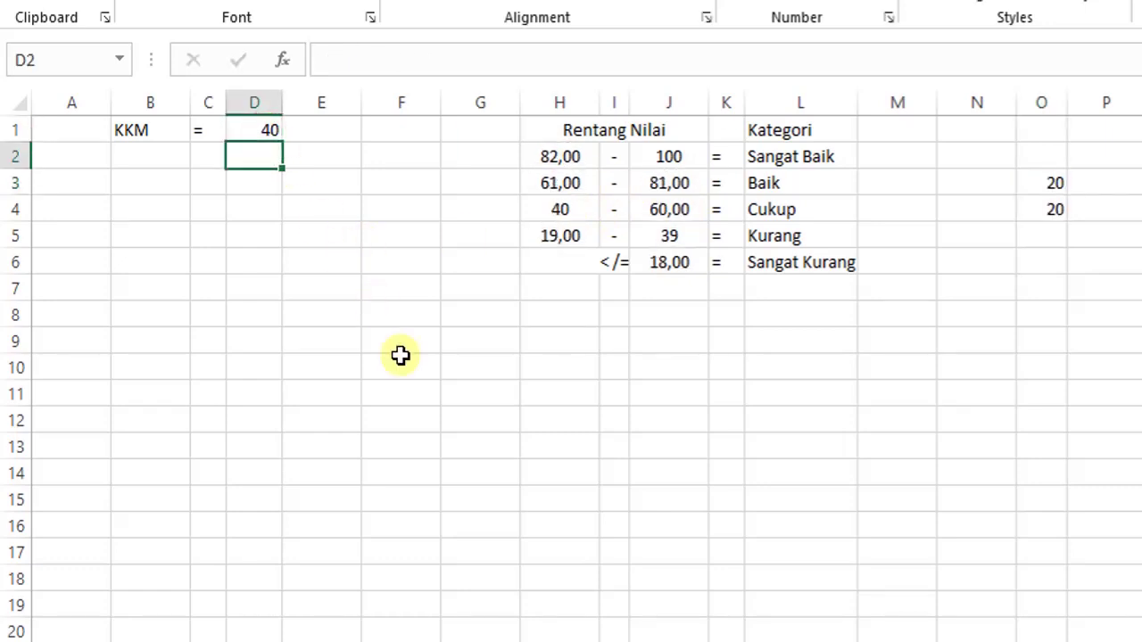
# Step: Examine the limit formulas in the "Cukup" and "Baik" rows of the score range table
pyautogui.click(563, 212)
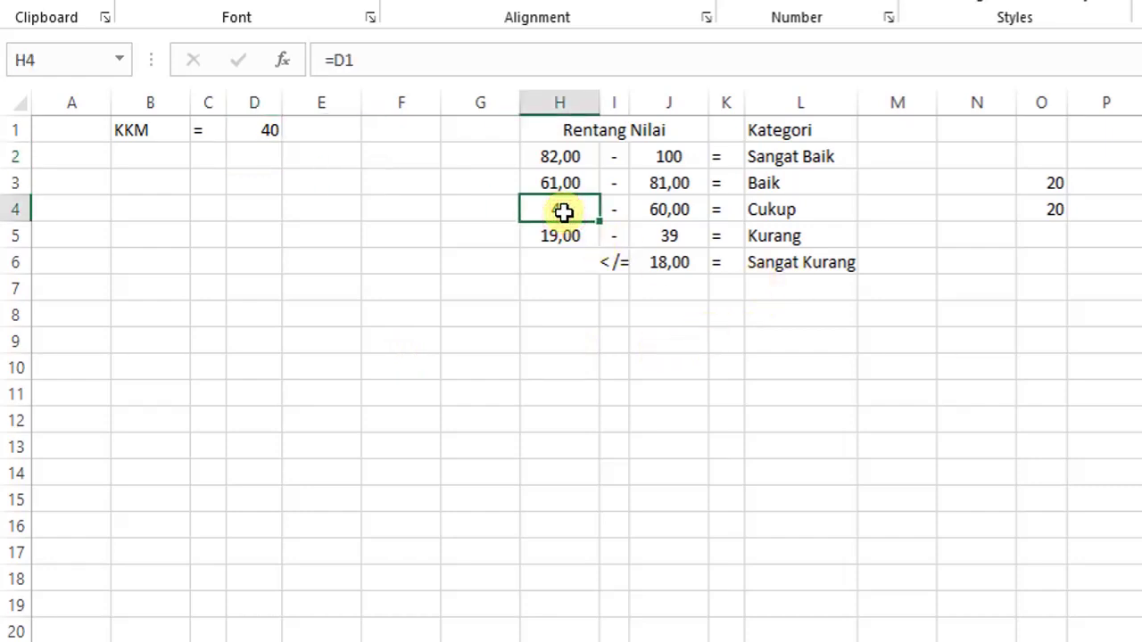
pyautogui.press('Tab')
pyautogui.press('Tab')
pyautogui.press('Up')
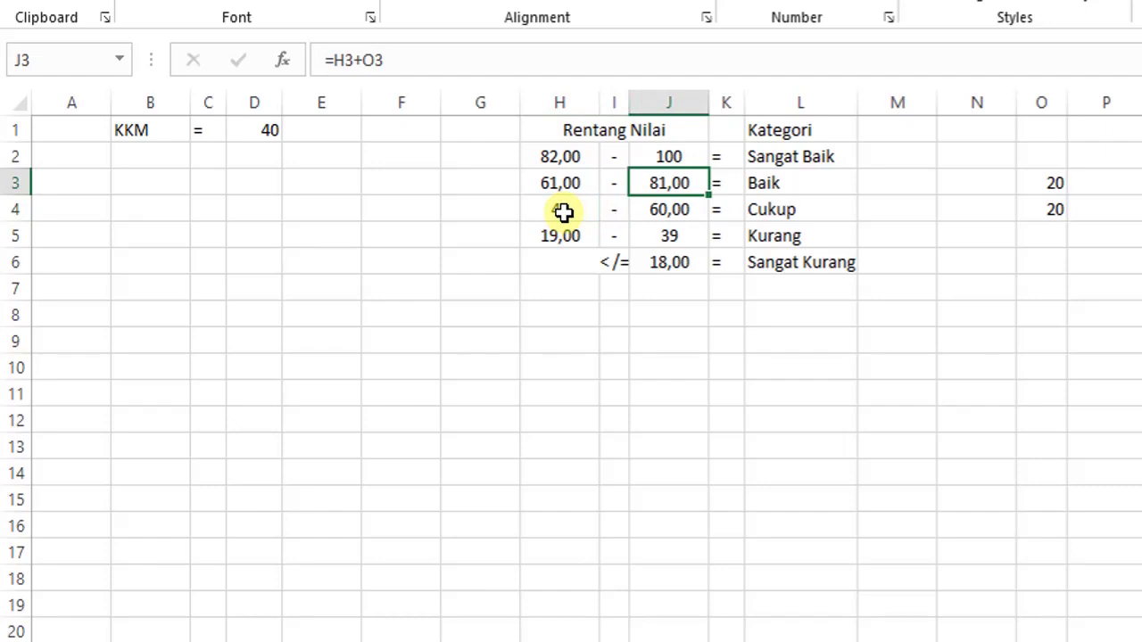
pyautogui.press('Left')
pyautogui.press('Left')
pyautogui.press('Right')
pyautogui.press('Right')
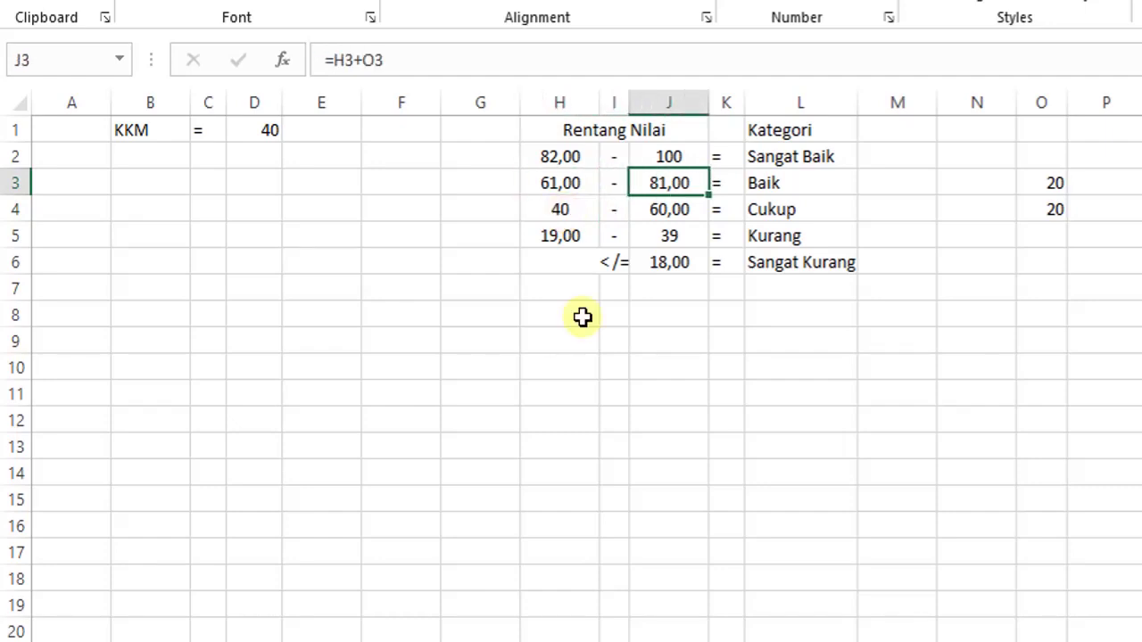
pyautogui.click(683, 463)
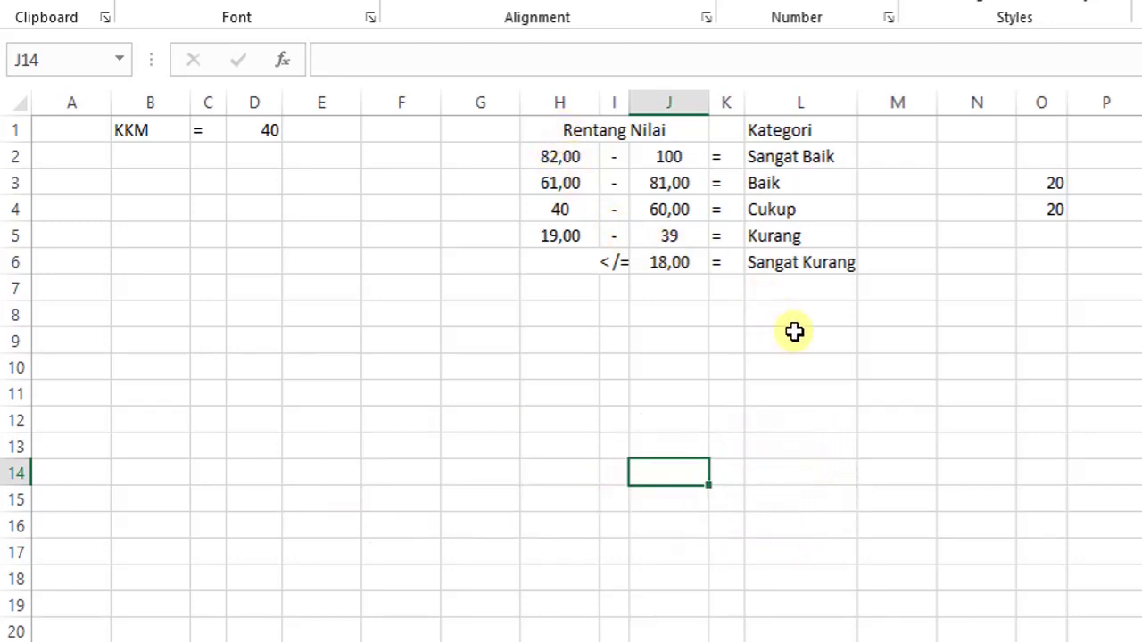
# Step: Set the KKM in D1 to 70 to recalculate the score ranges
pyautogui.click(272, 136)
pyautogui.write('4')
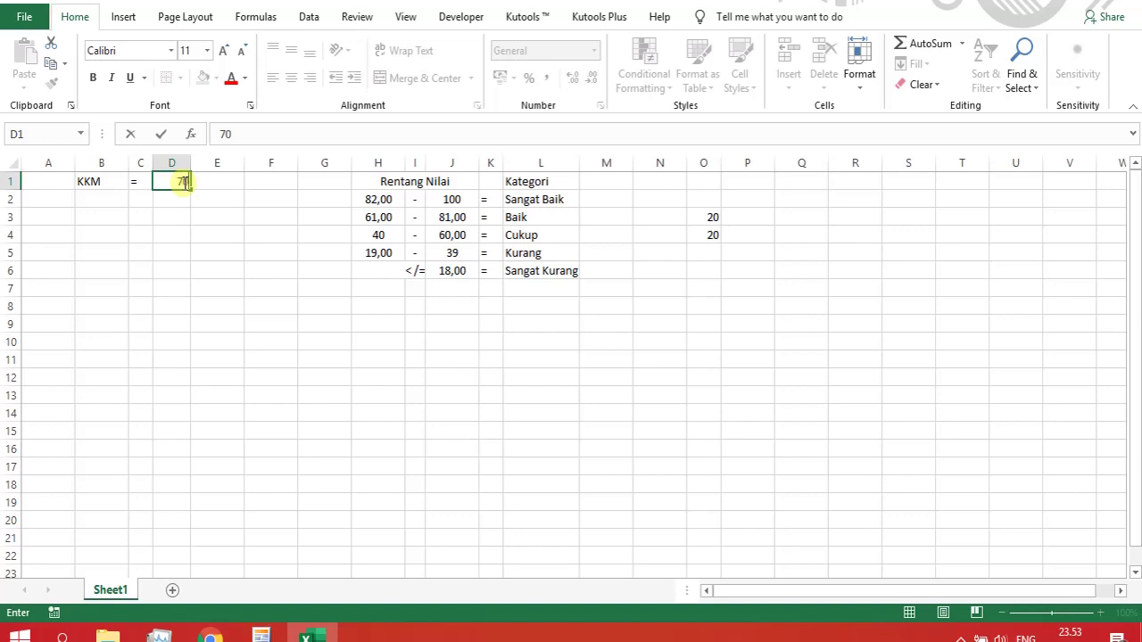
pyautogui.press('Return')
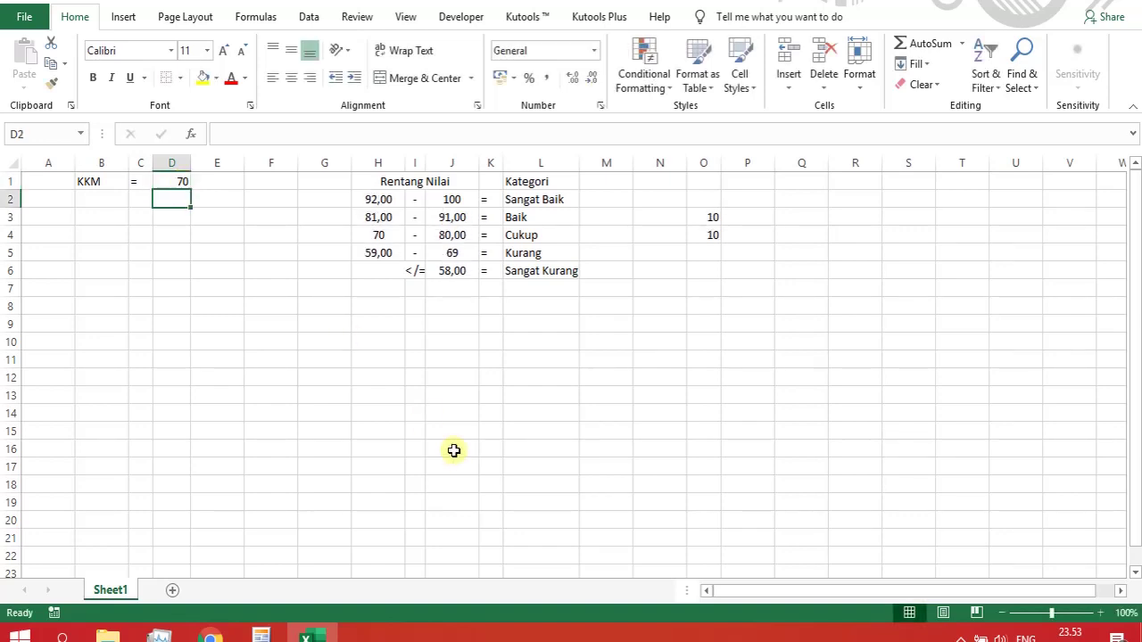